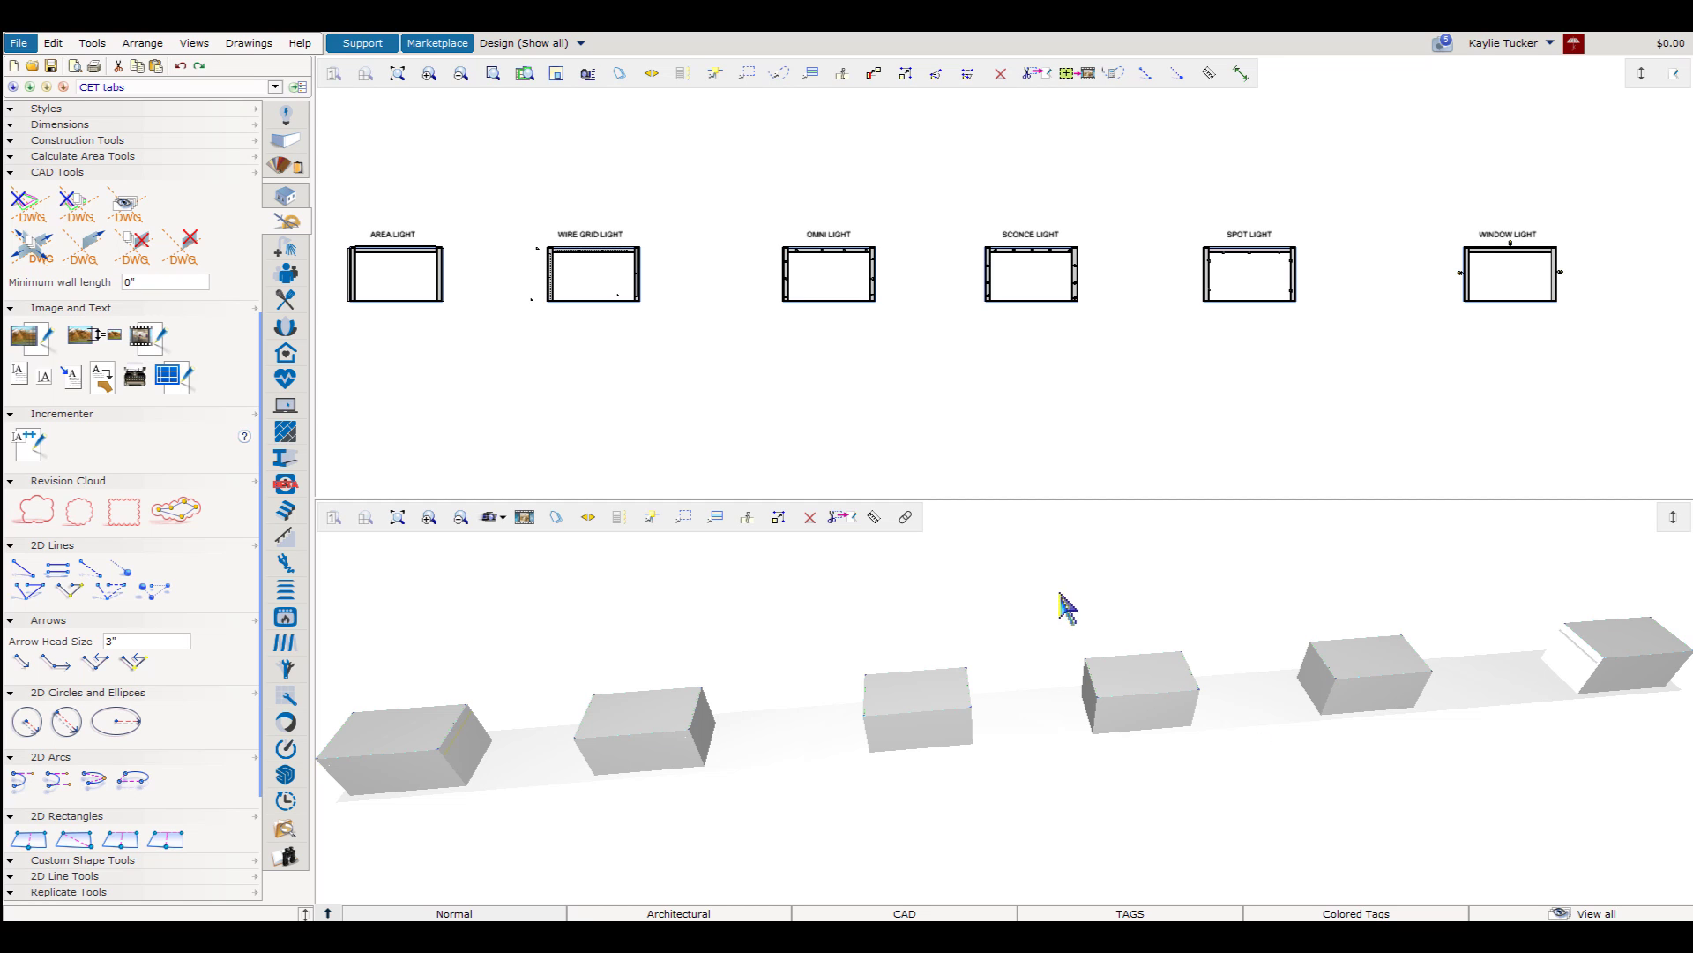
- Inspect the cove inside the Area Light room and select the 3D custom shape that forms its ledge
middle_drag(571, 337, 706, 392)
scroll(524, 335, up, 5)
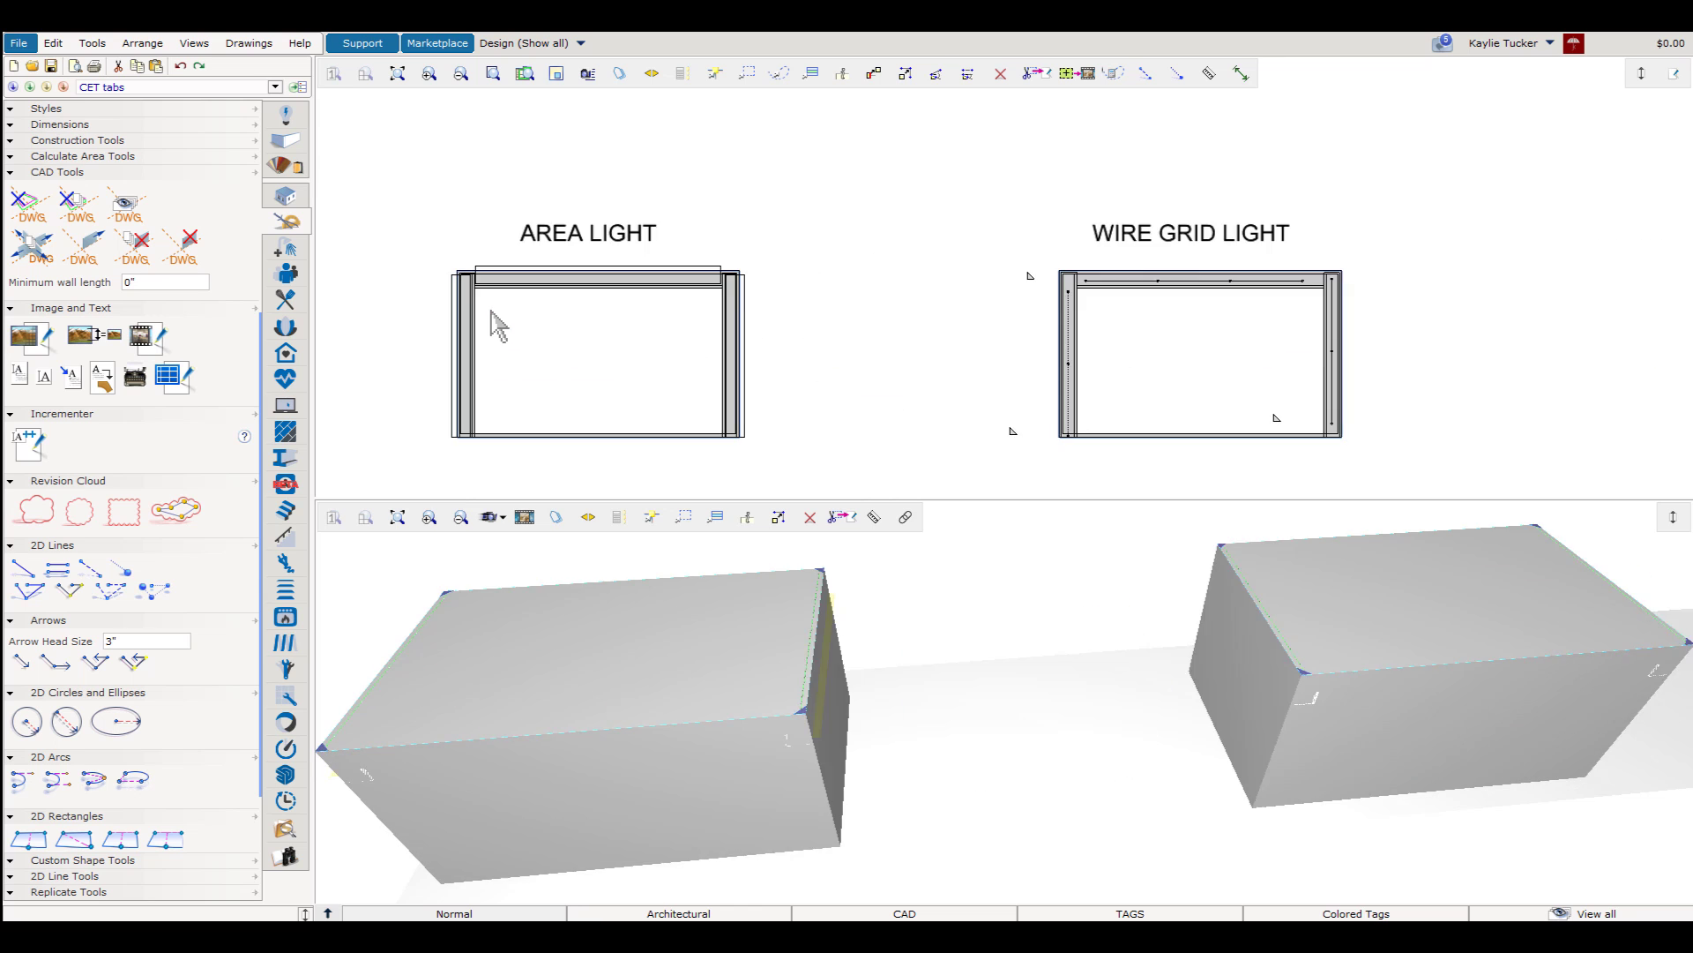
scroll(480, 633, up, 5)
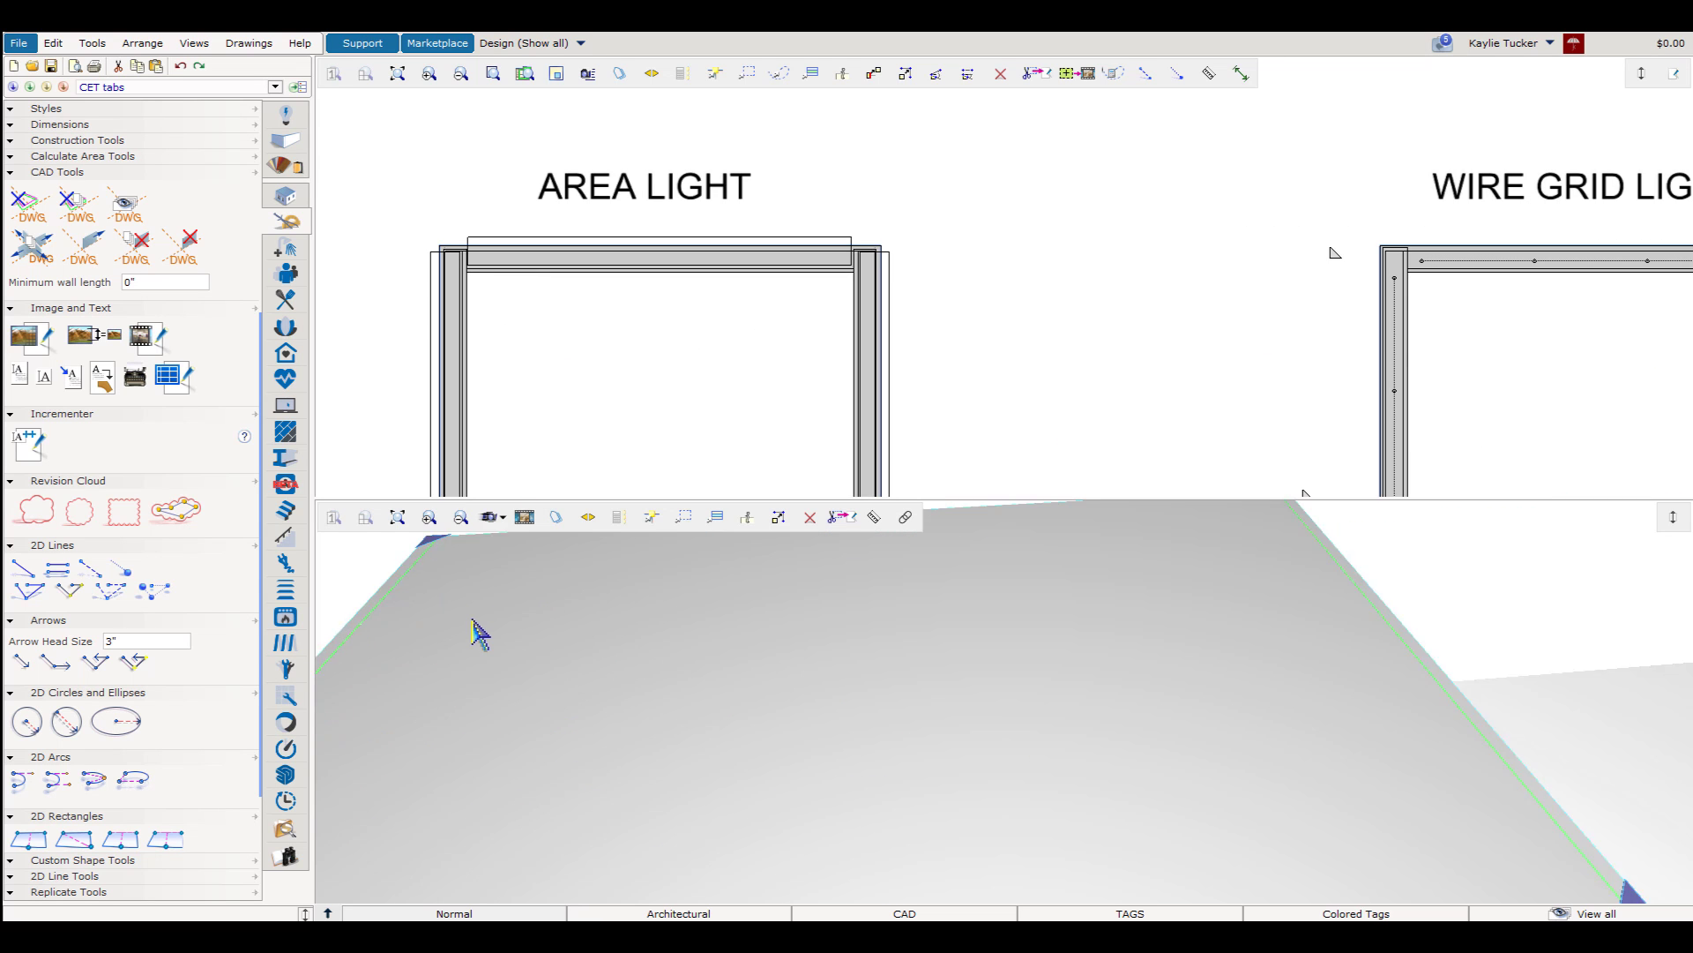
scroll(540, 722, down, 3)
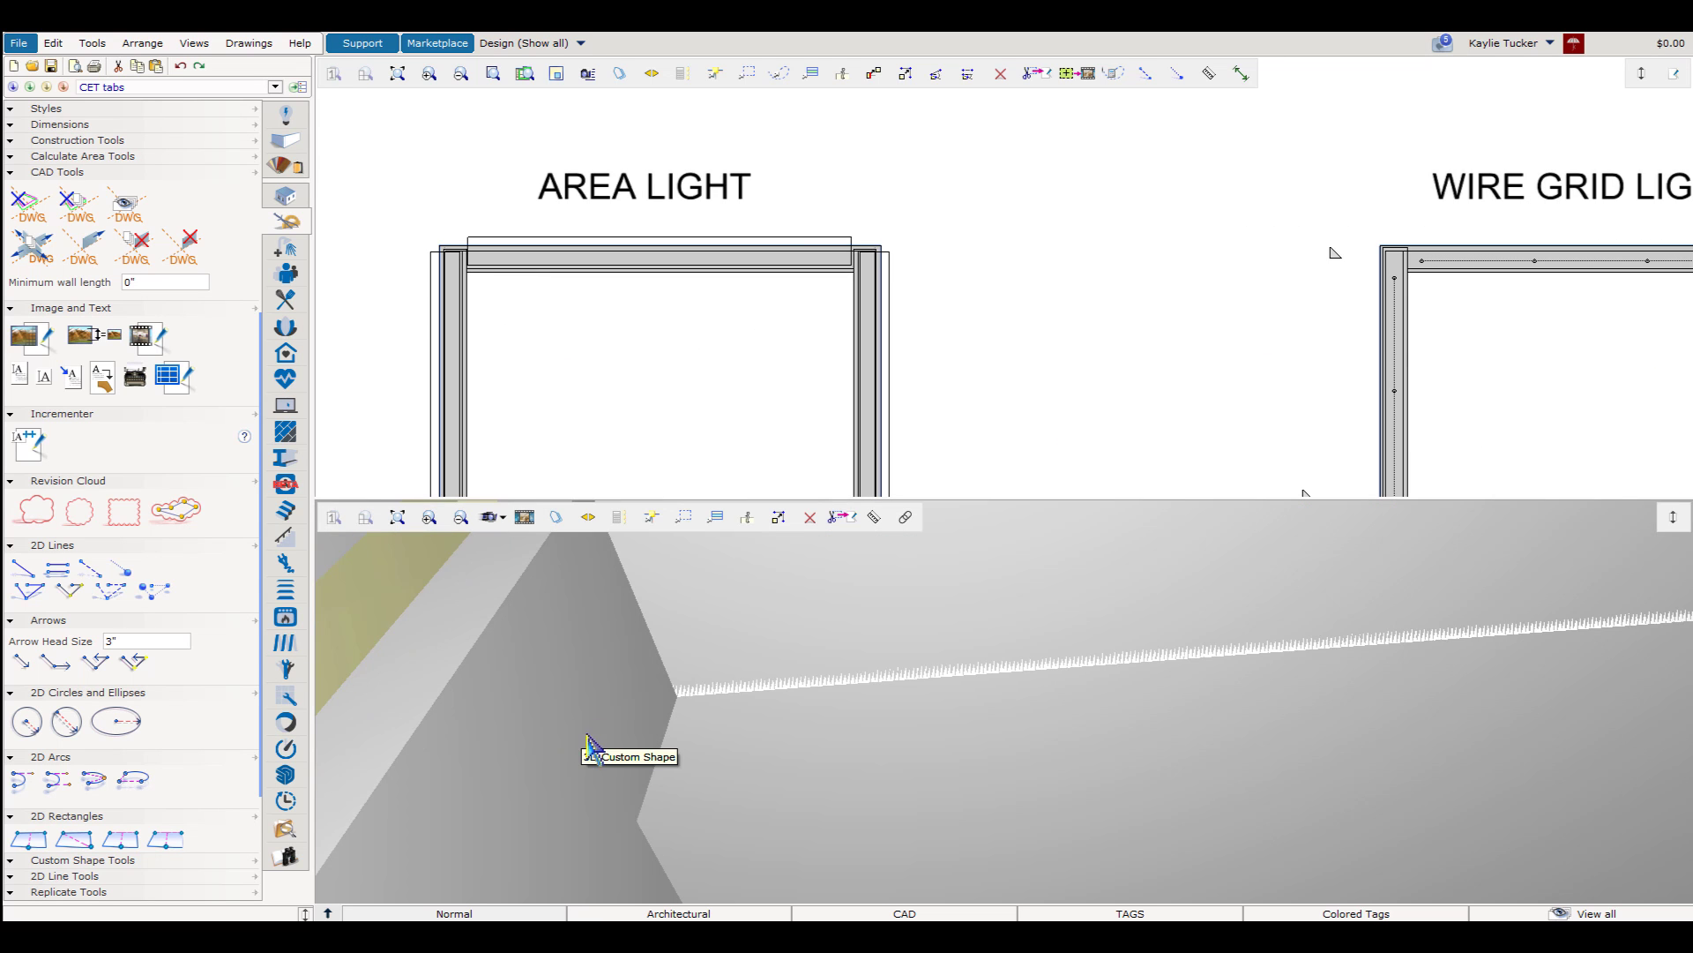
middle_drag(586, 718, 635, 729)
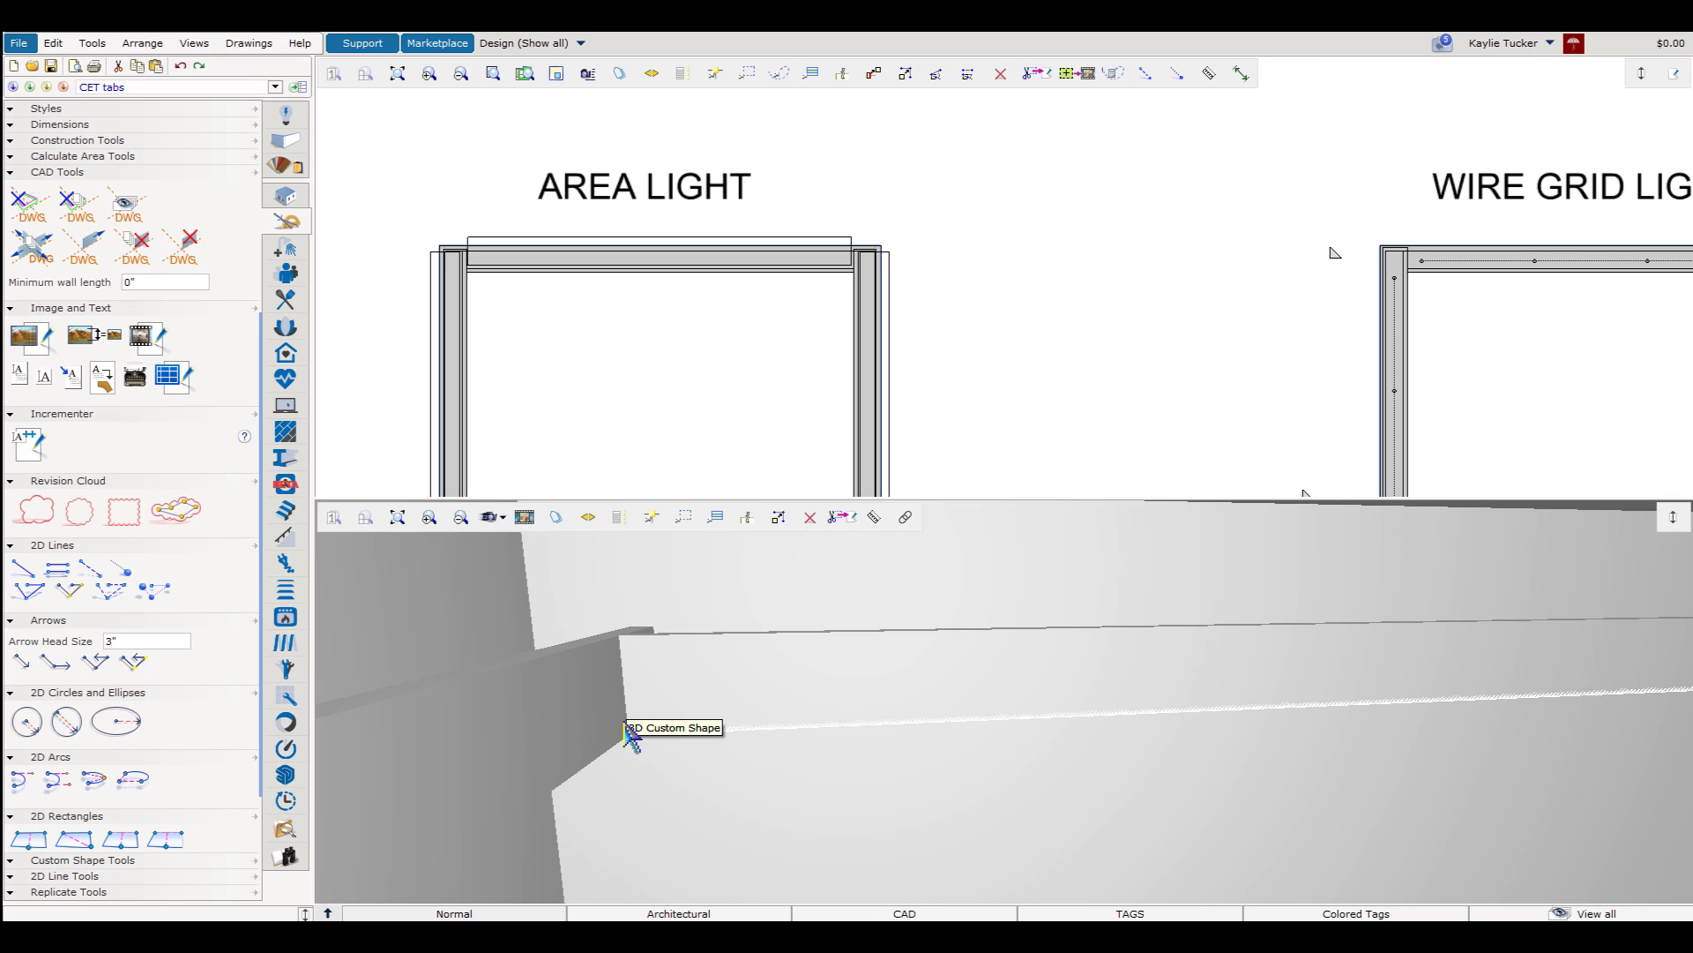
click(613, 715)
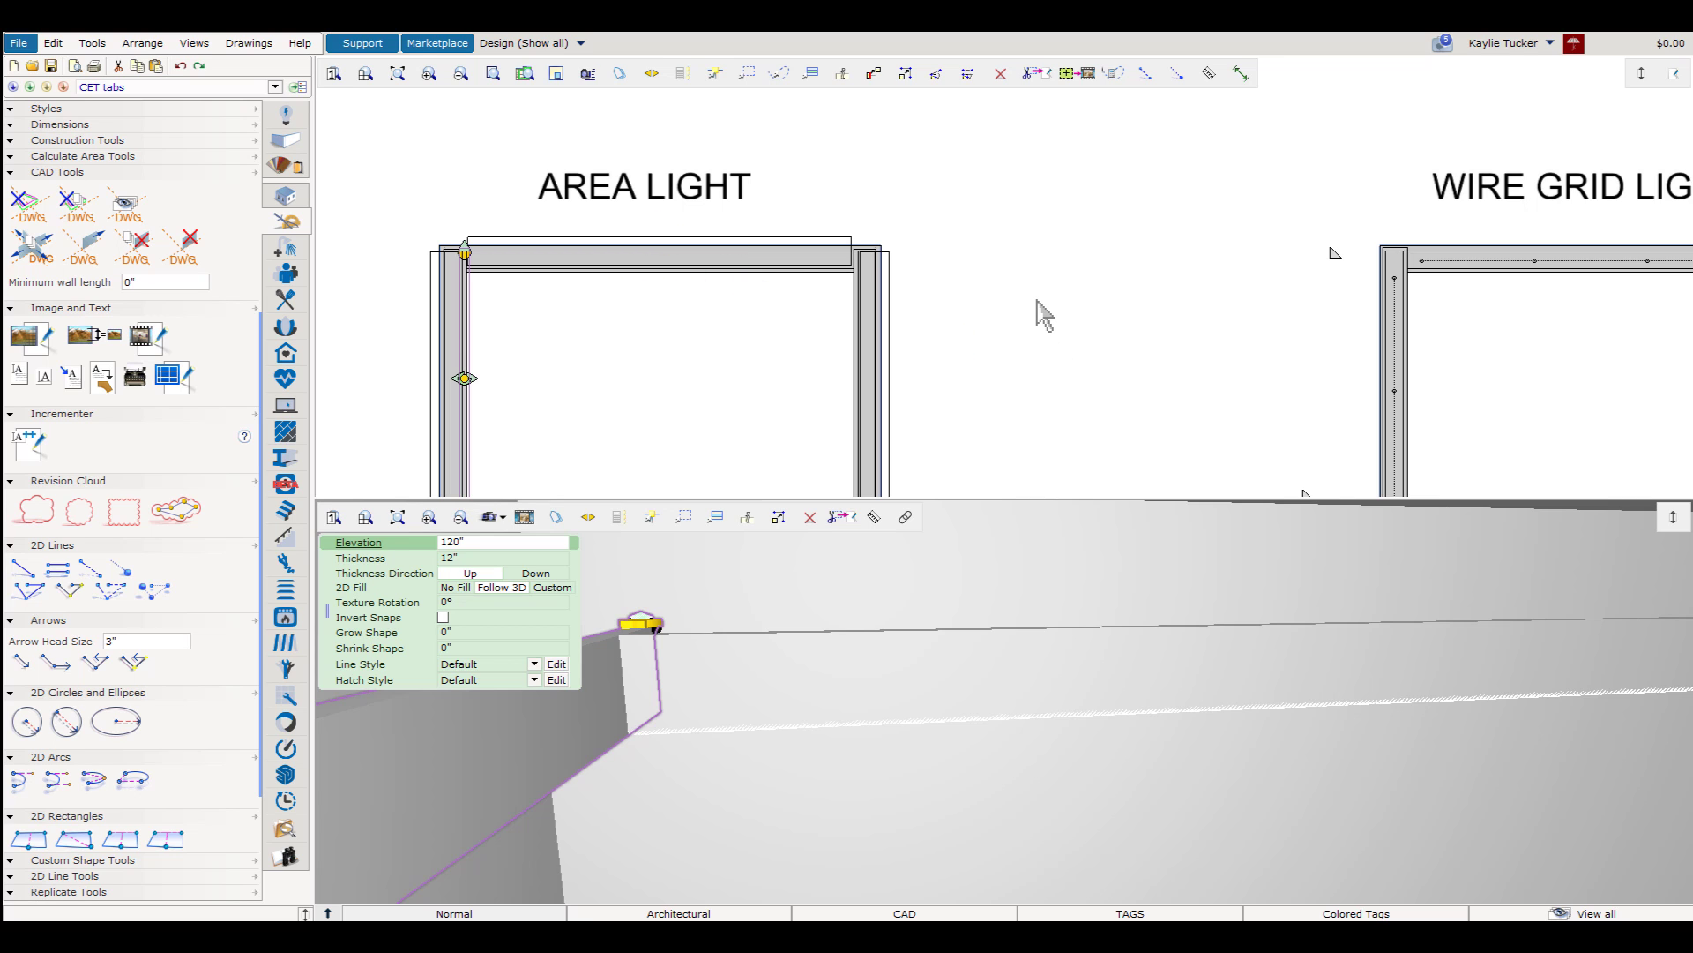
- Clear the selection and bring up the Lights library to locate the Rectangular Area Light tool
scroll(1044, 315, down, 3)
middle_drag(1058, 325, 983, 325)
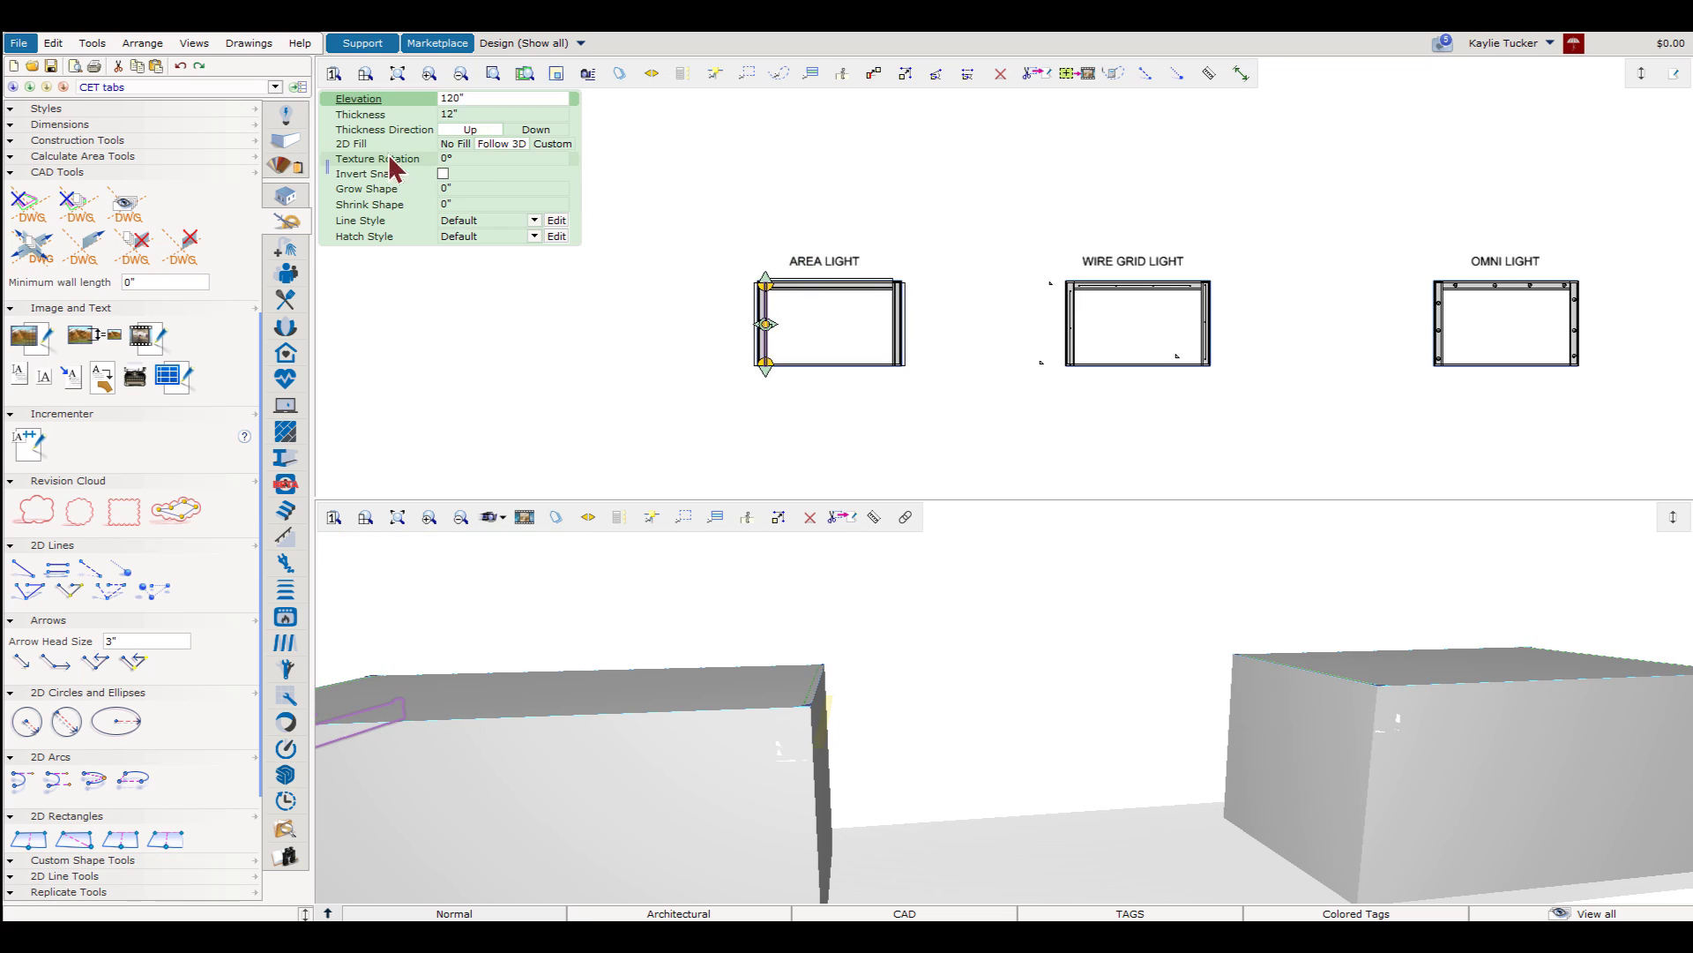
click(286, 114)
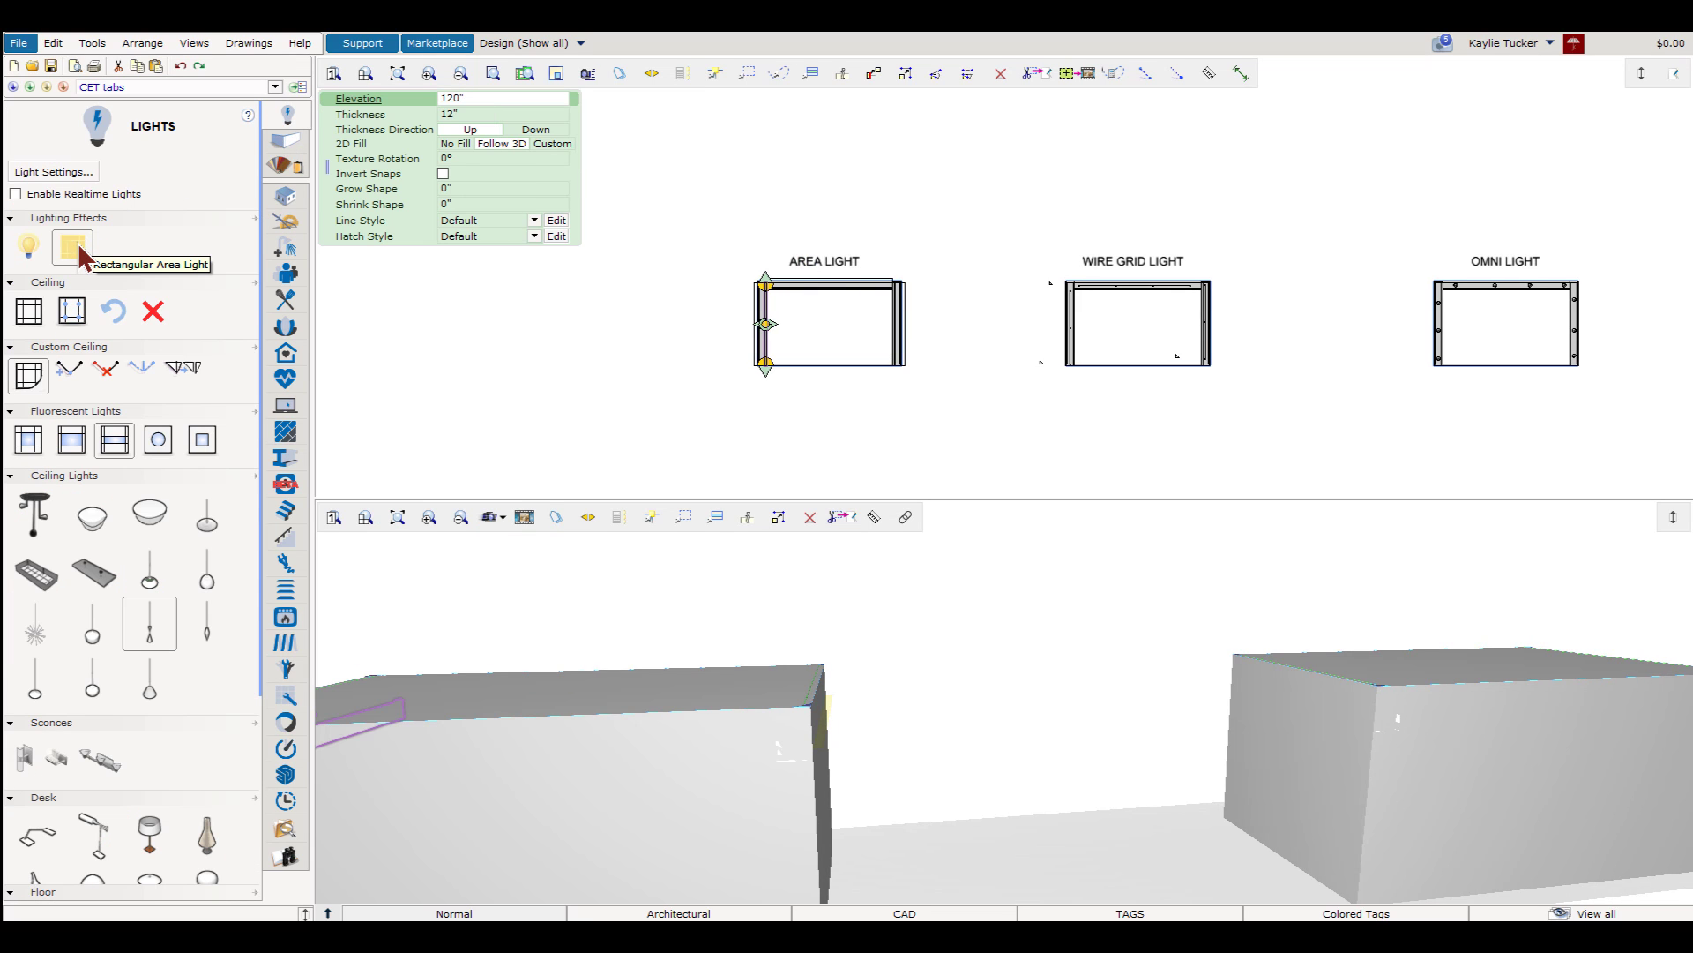
click(957, 238)
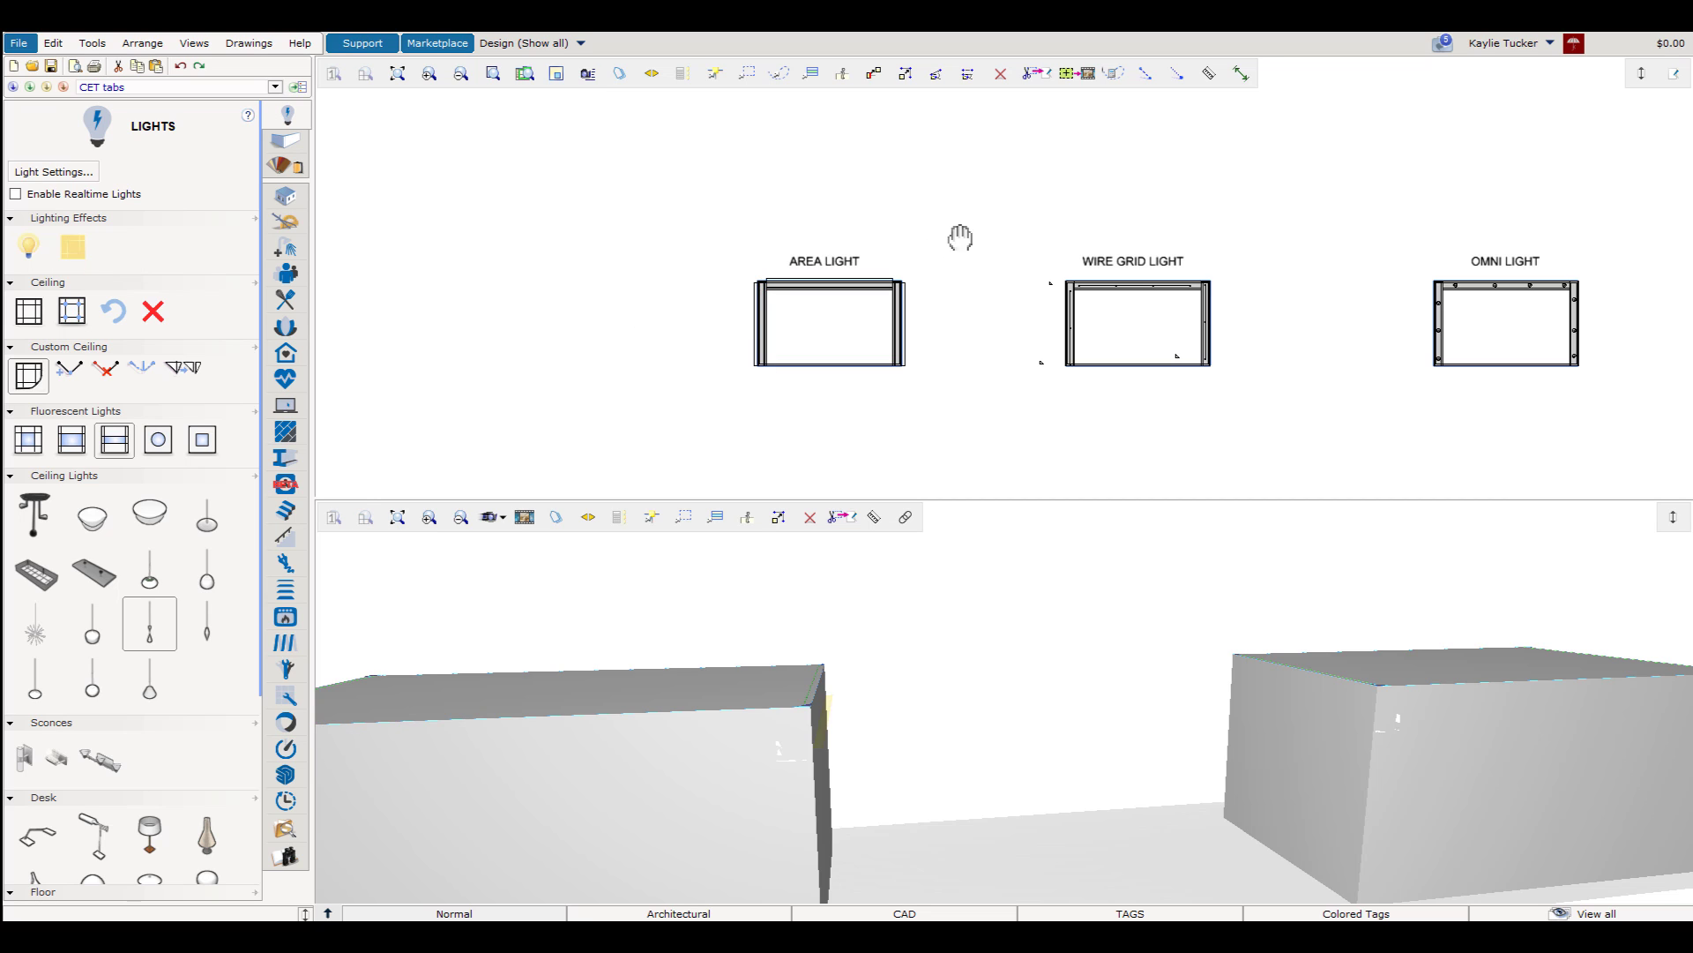
- Examine the Wire Grid Light room's plan and find the light tools in the 3D library
scroll(1204, 282, up, 4)
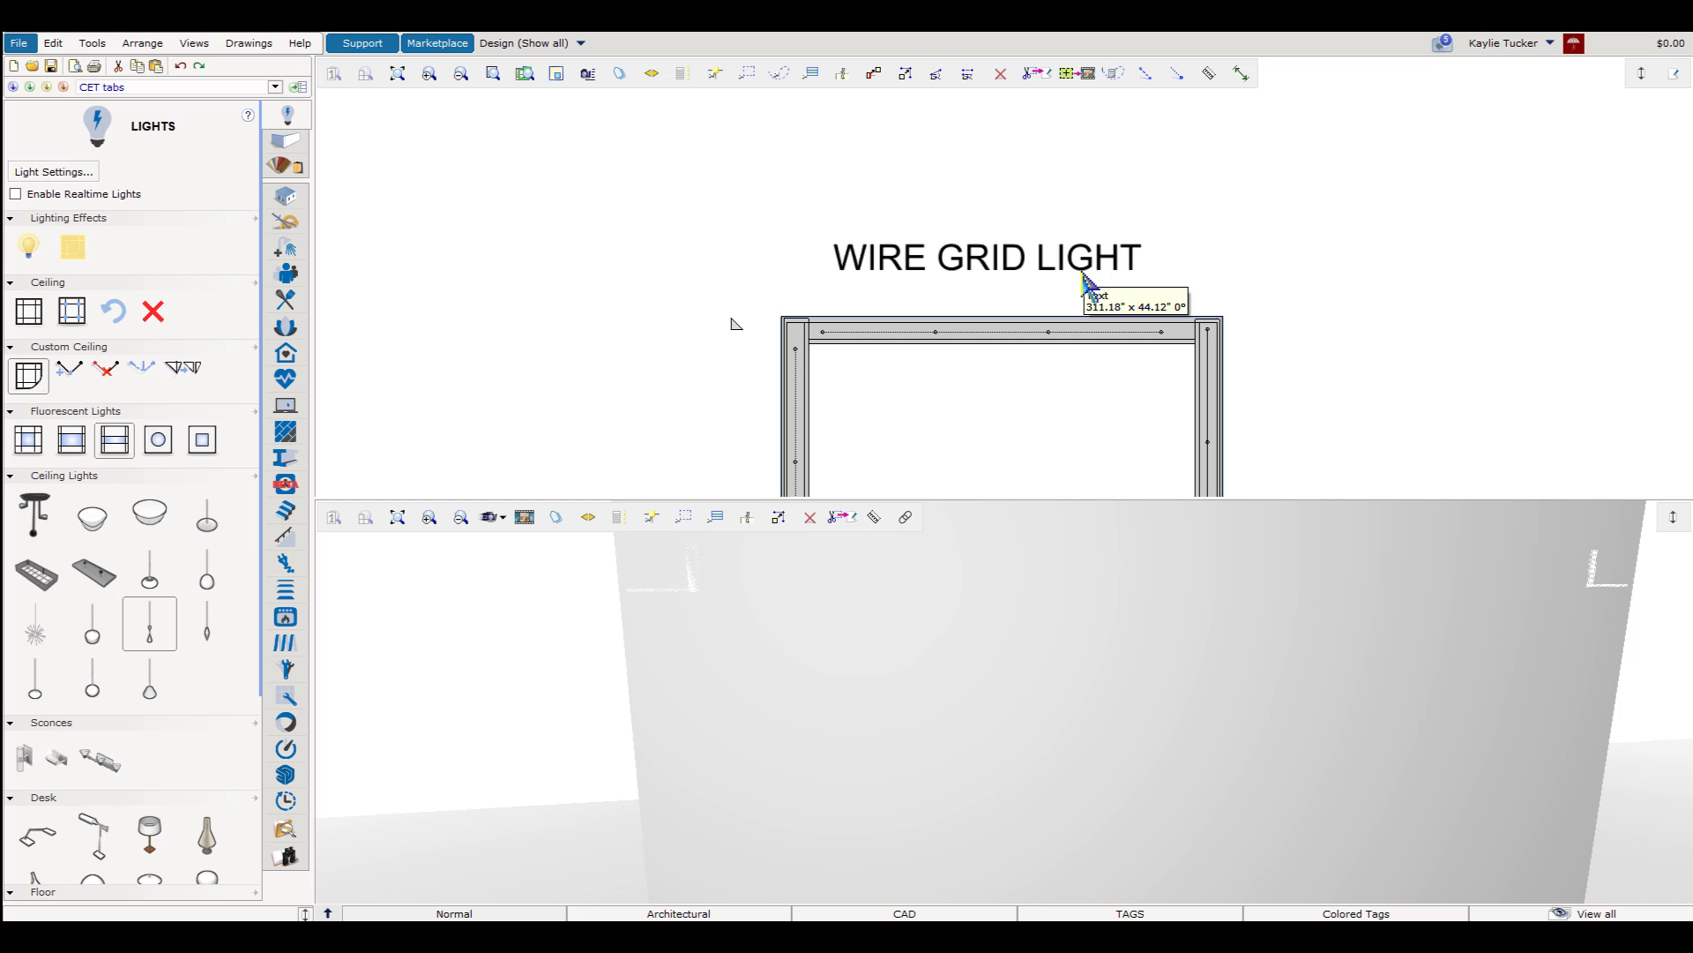
click(289, 167)
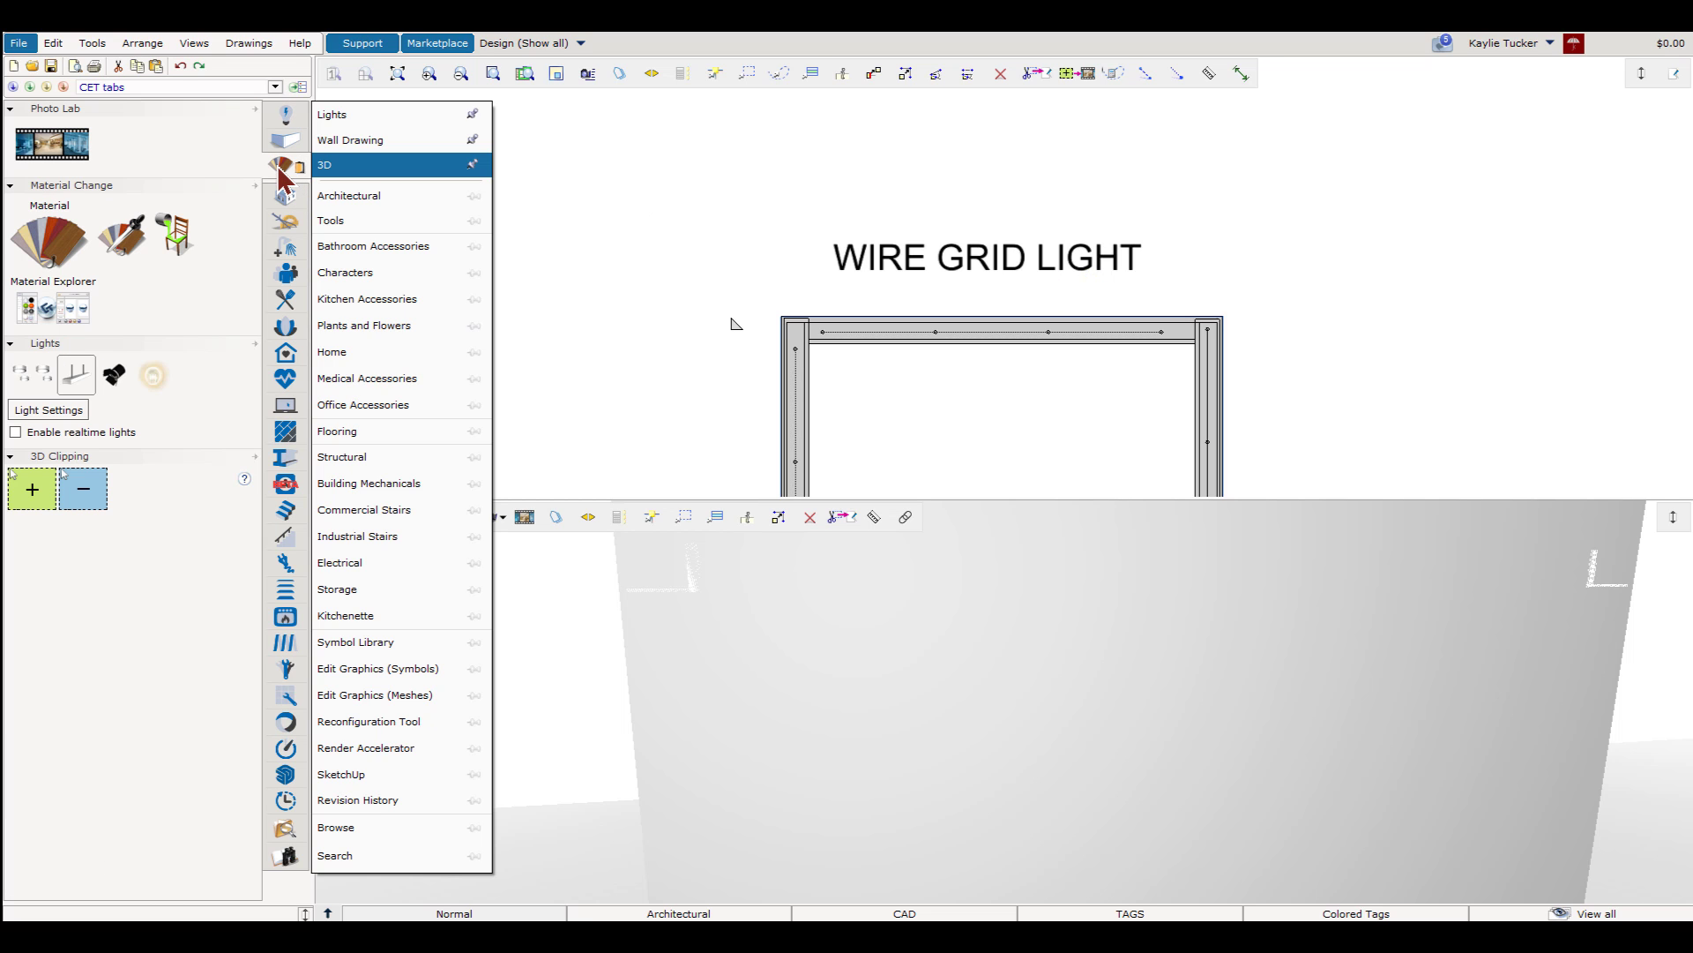
click(28, 383)
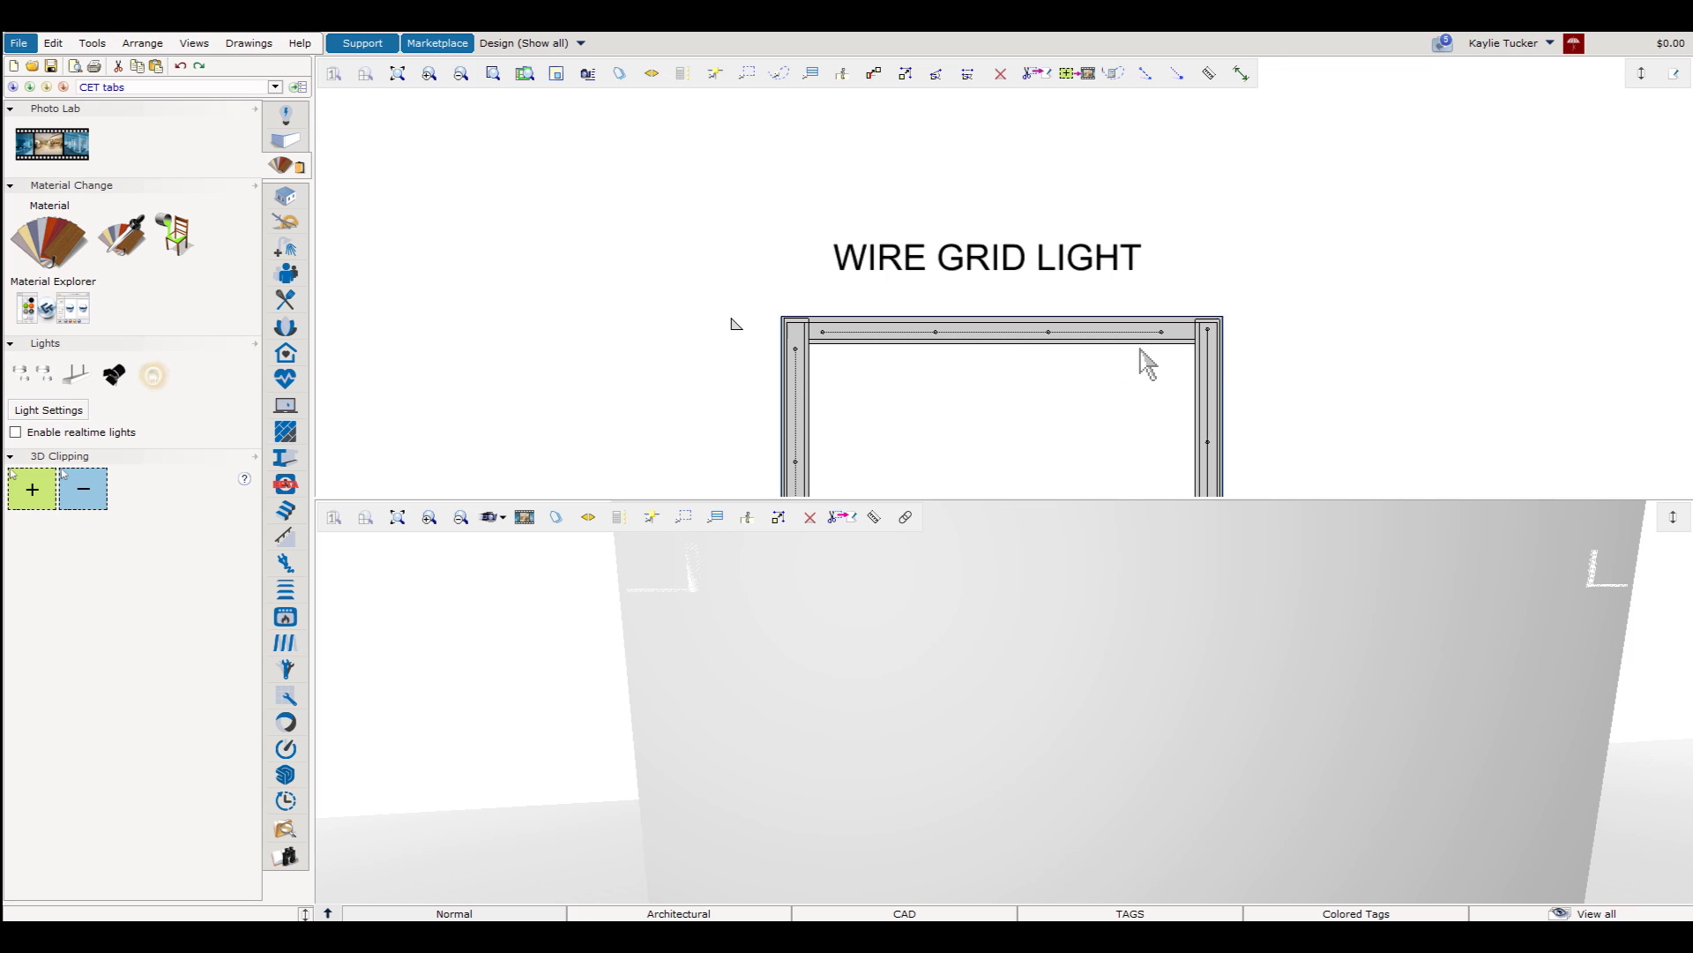
- Examine the light placement in the Omni Light room and locate the Omni Light tool in the Lights library
middle_drag(1109, 397, 791, 332)
scroll(793, 334, down, 2)
middle_drag(1041, 361, 582, 357)
scroll(1059, 291, up, 4)
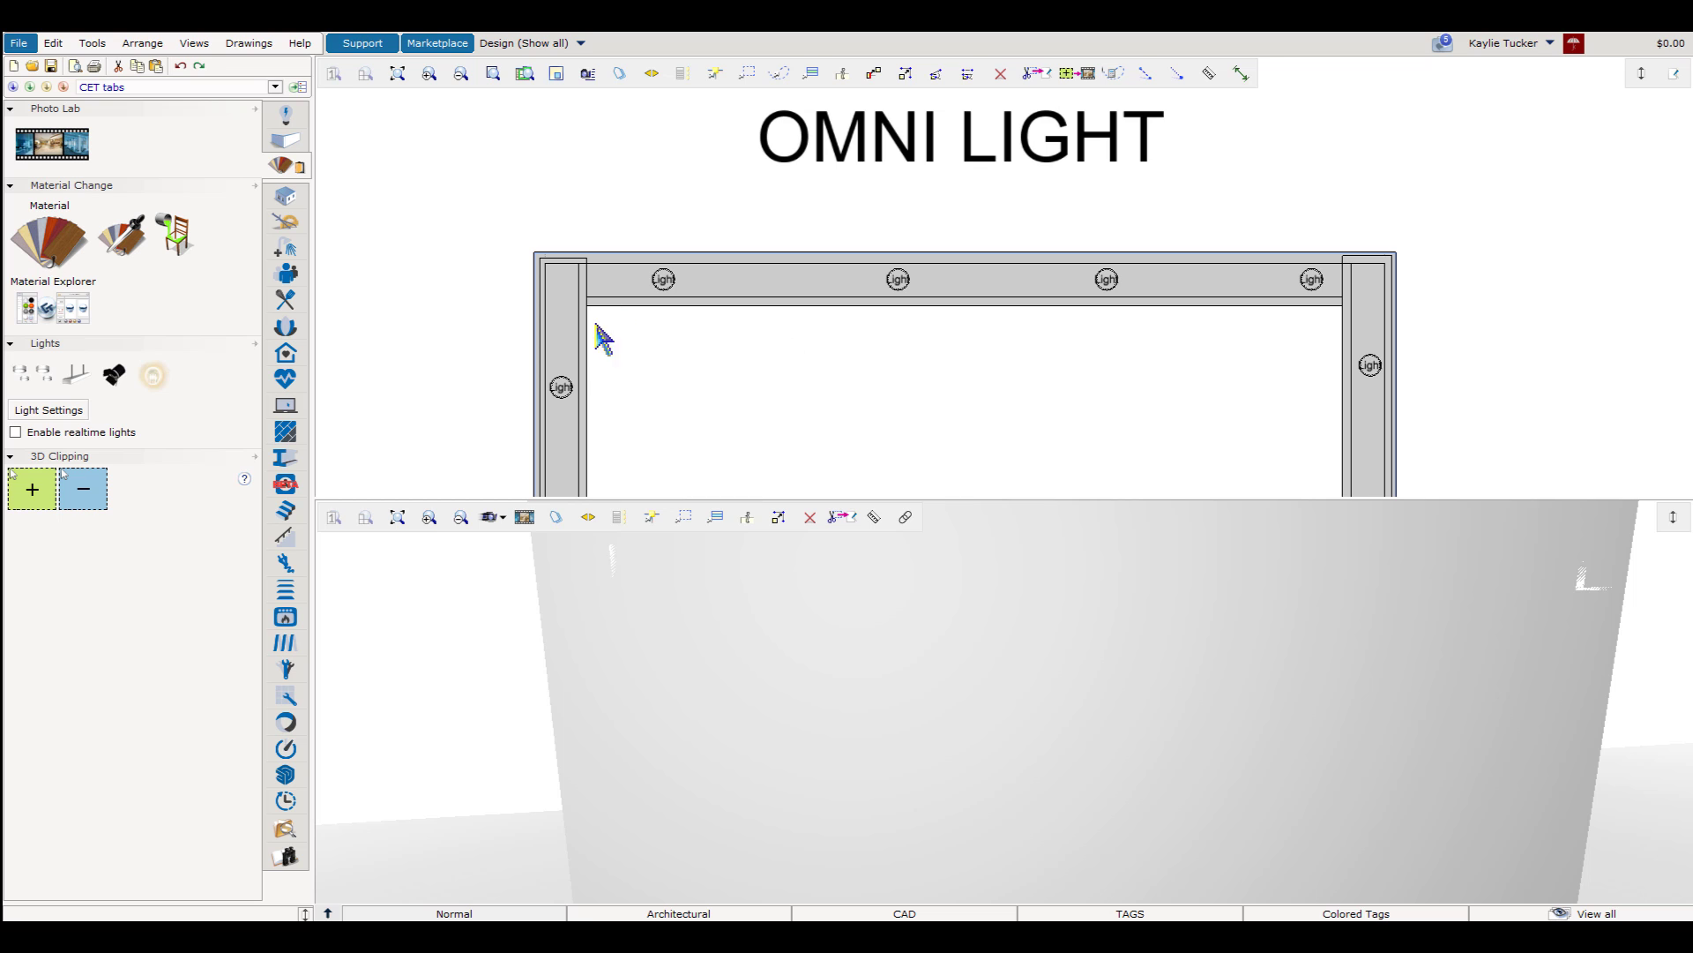
click(291, 119)
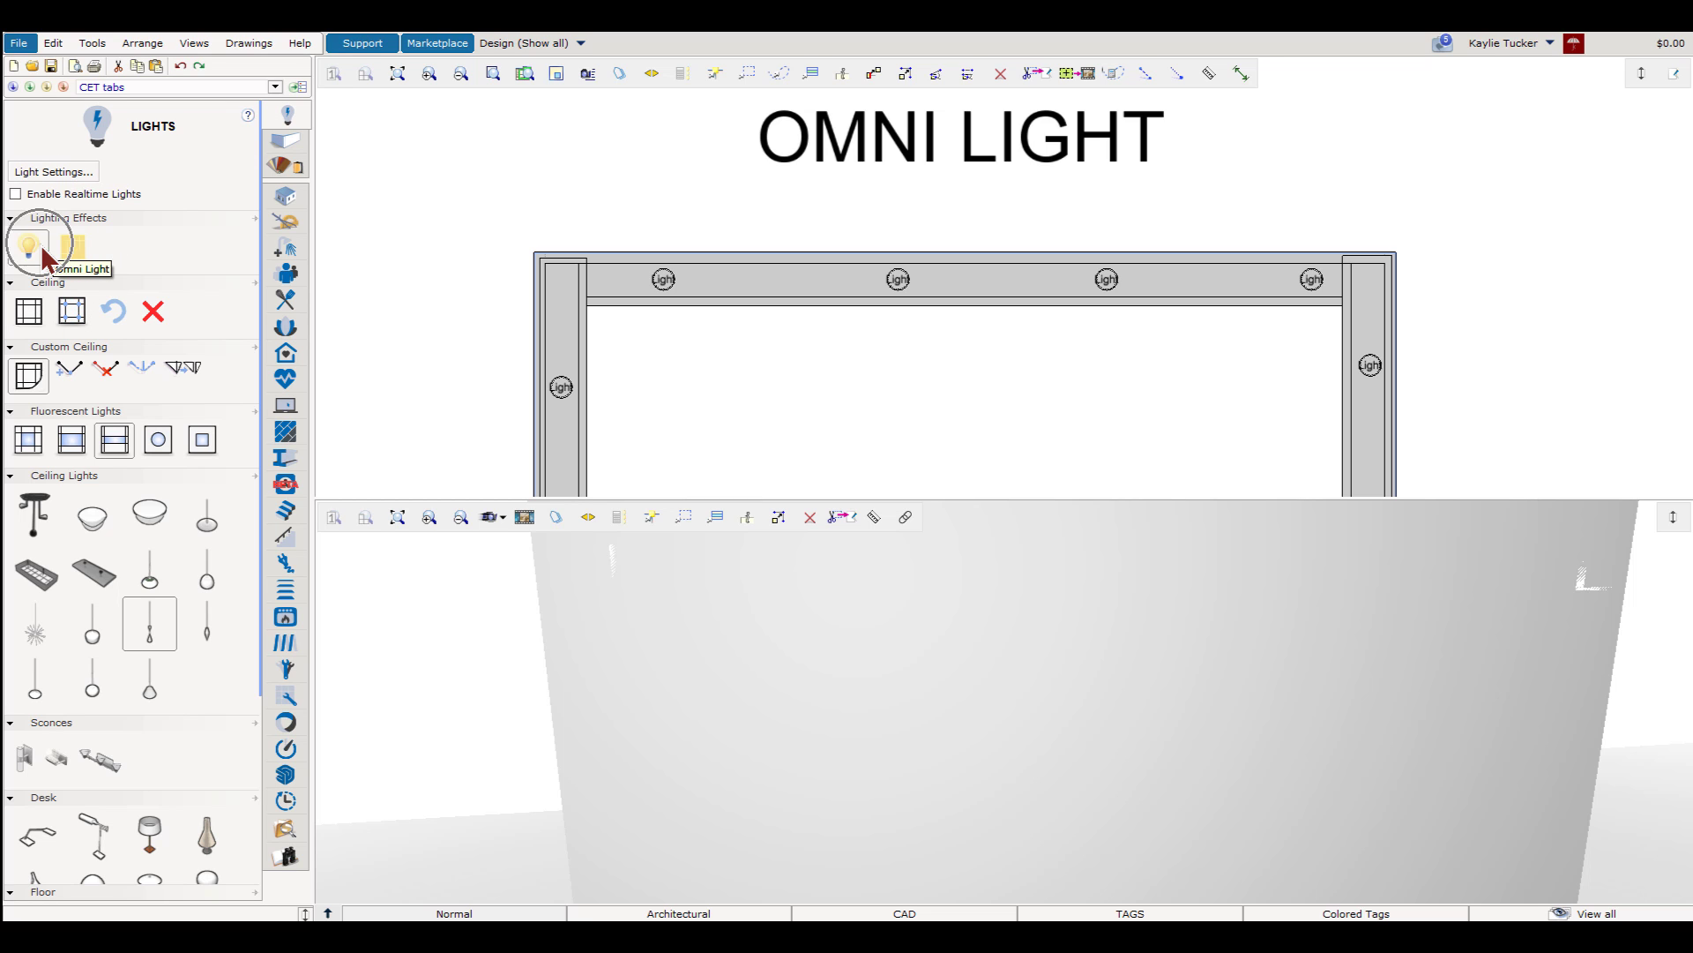
- Examine the fixtures along the Sconce Light room's cove and locate the Progress Wall Sconce Light in the library
scroll(608, 216, down, 4)
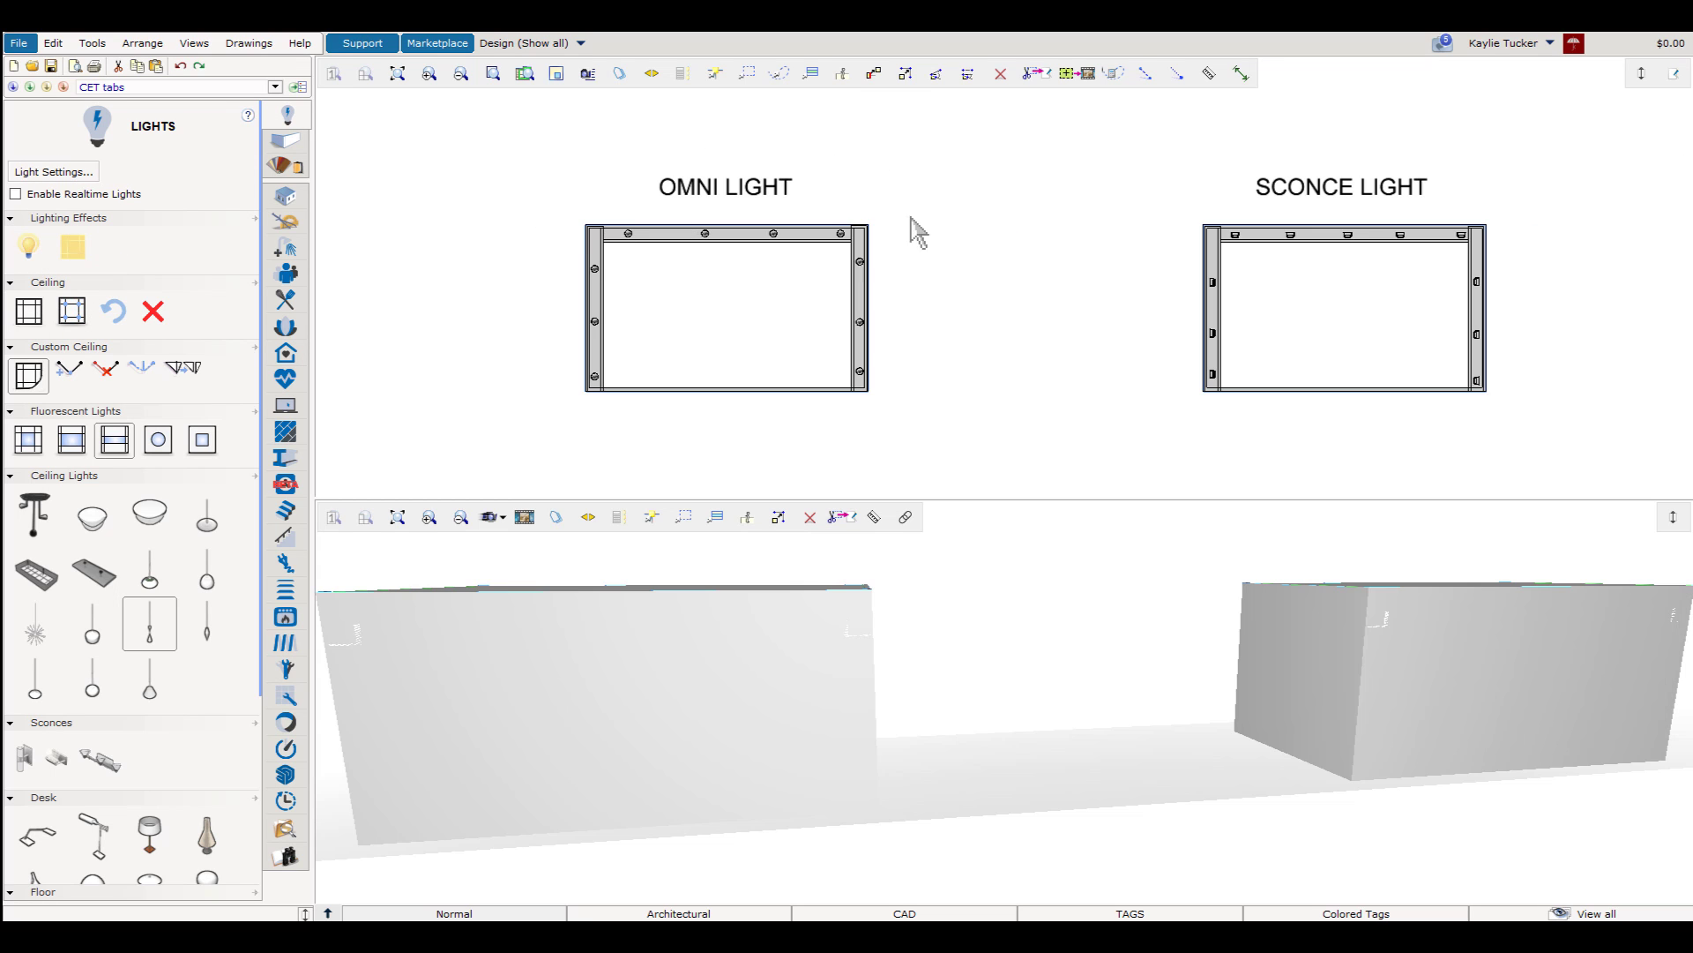
drag(975, 249, 547, 243)
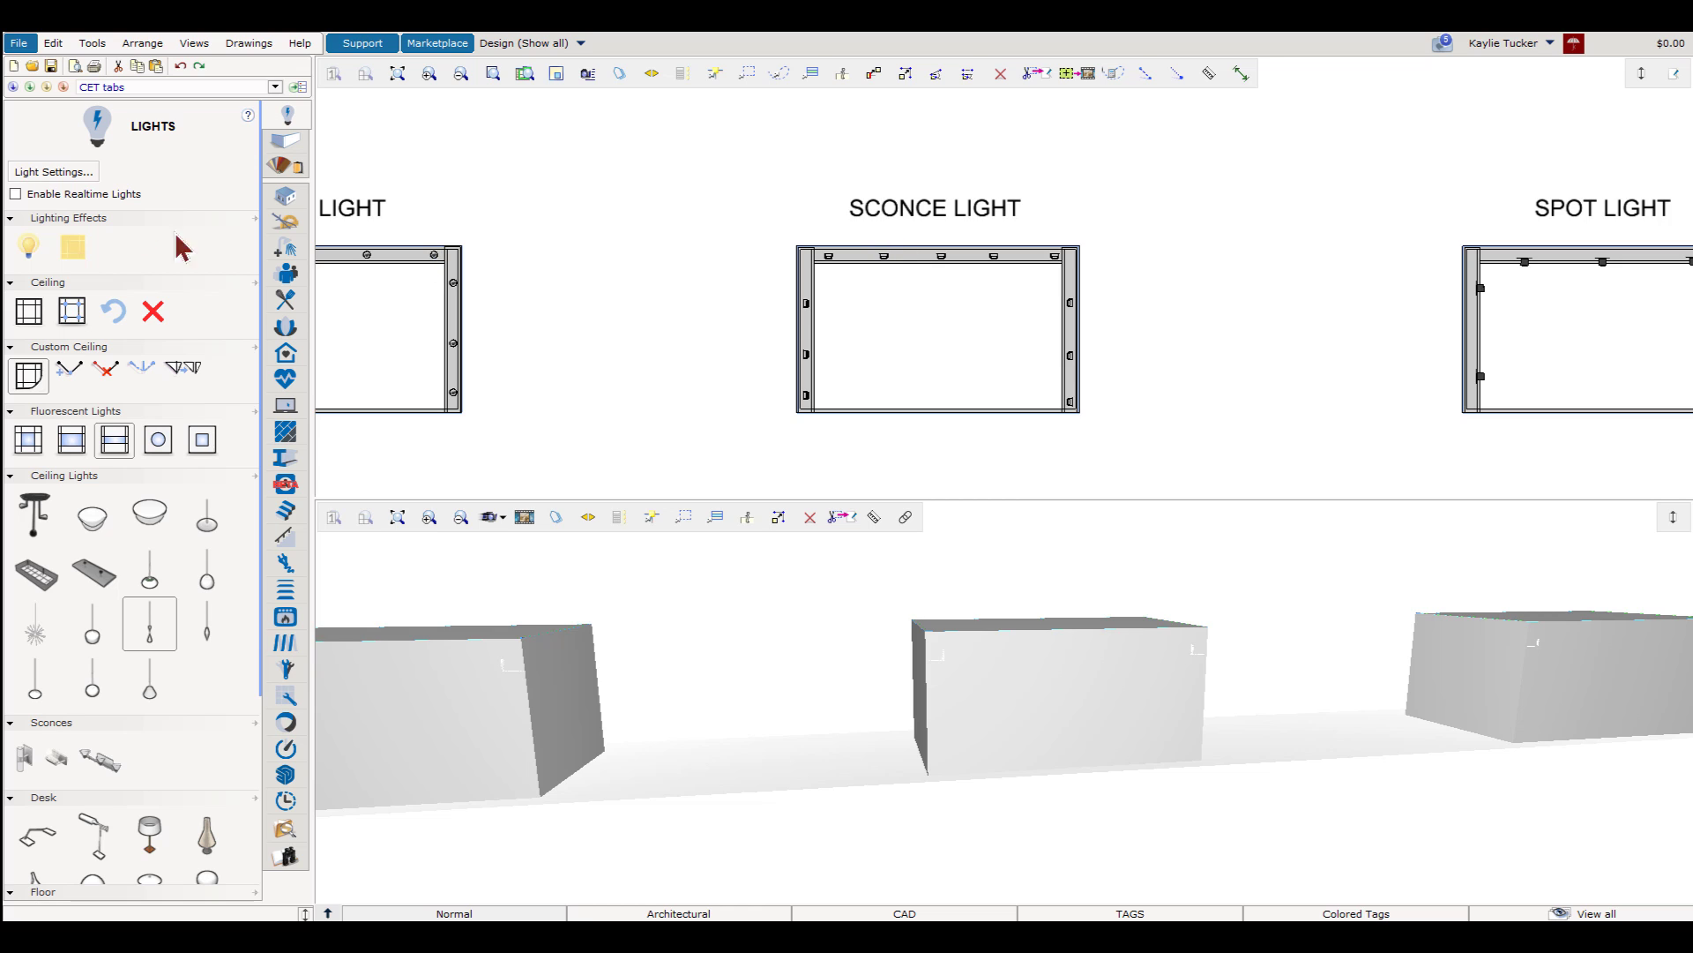
scroll(900, 238, up, 1)
scroll(906, 326, up, 2)
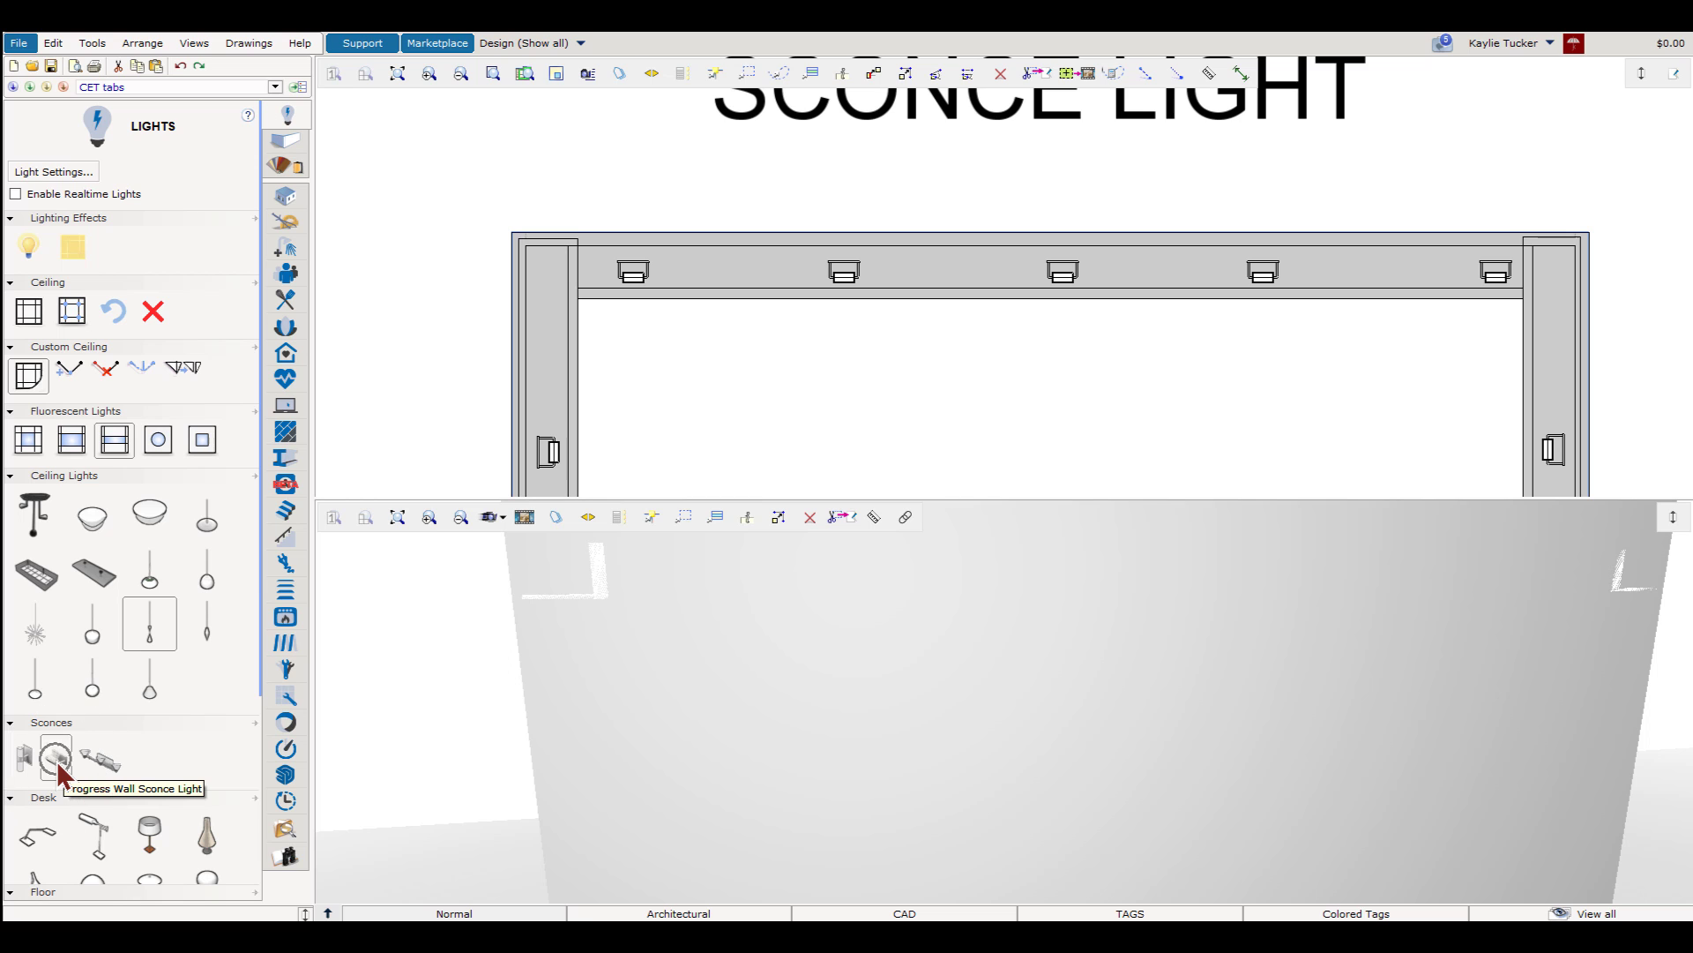
- Examine the fixtures in the Spot Light room and locate the Spotlight tool in the 3D library
scroll(1055, 340, down, 5)
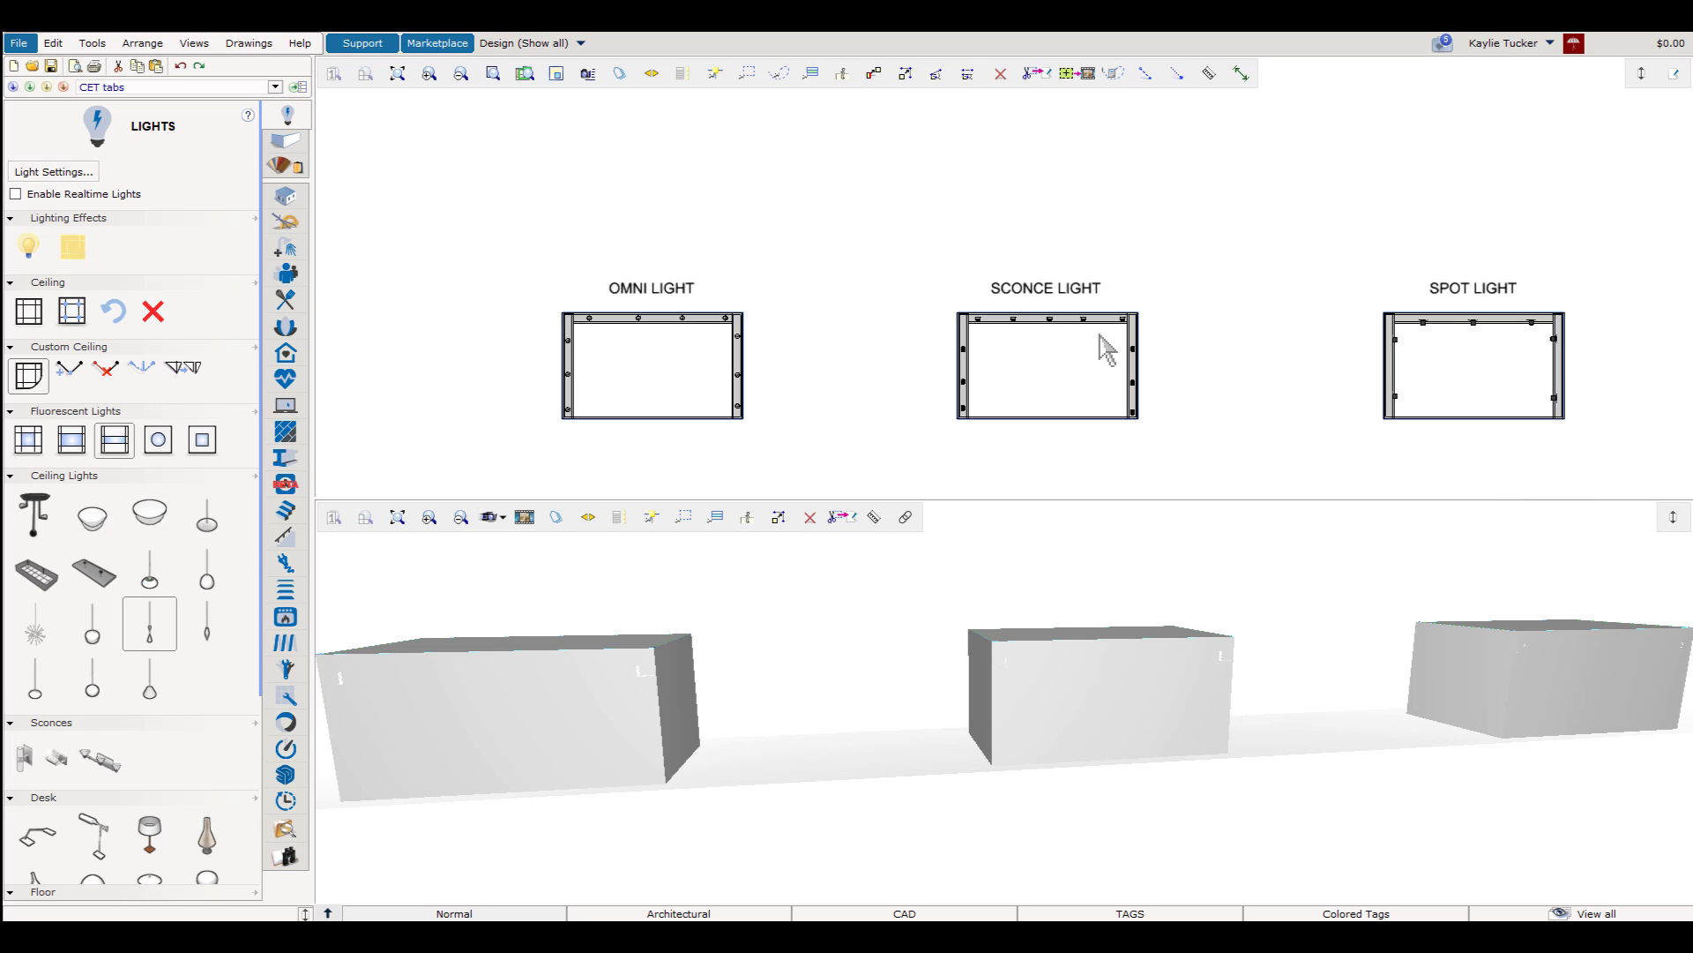
middle_drag(1226, 357, 673, 330)
scroll(804, 291, up, 5)
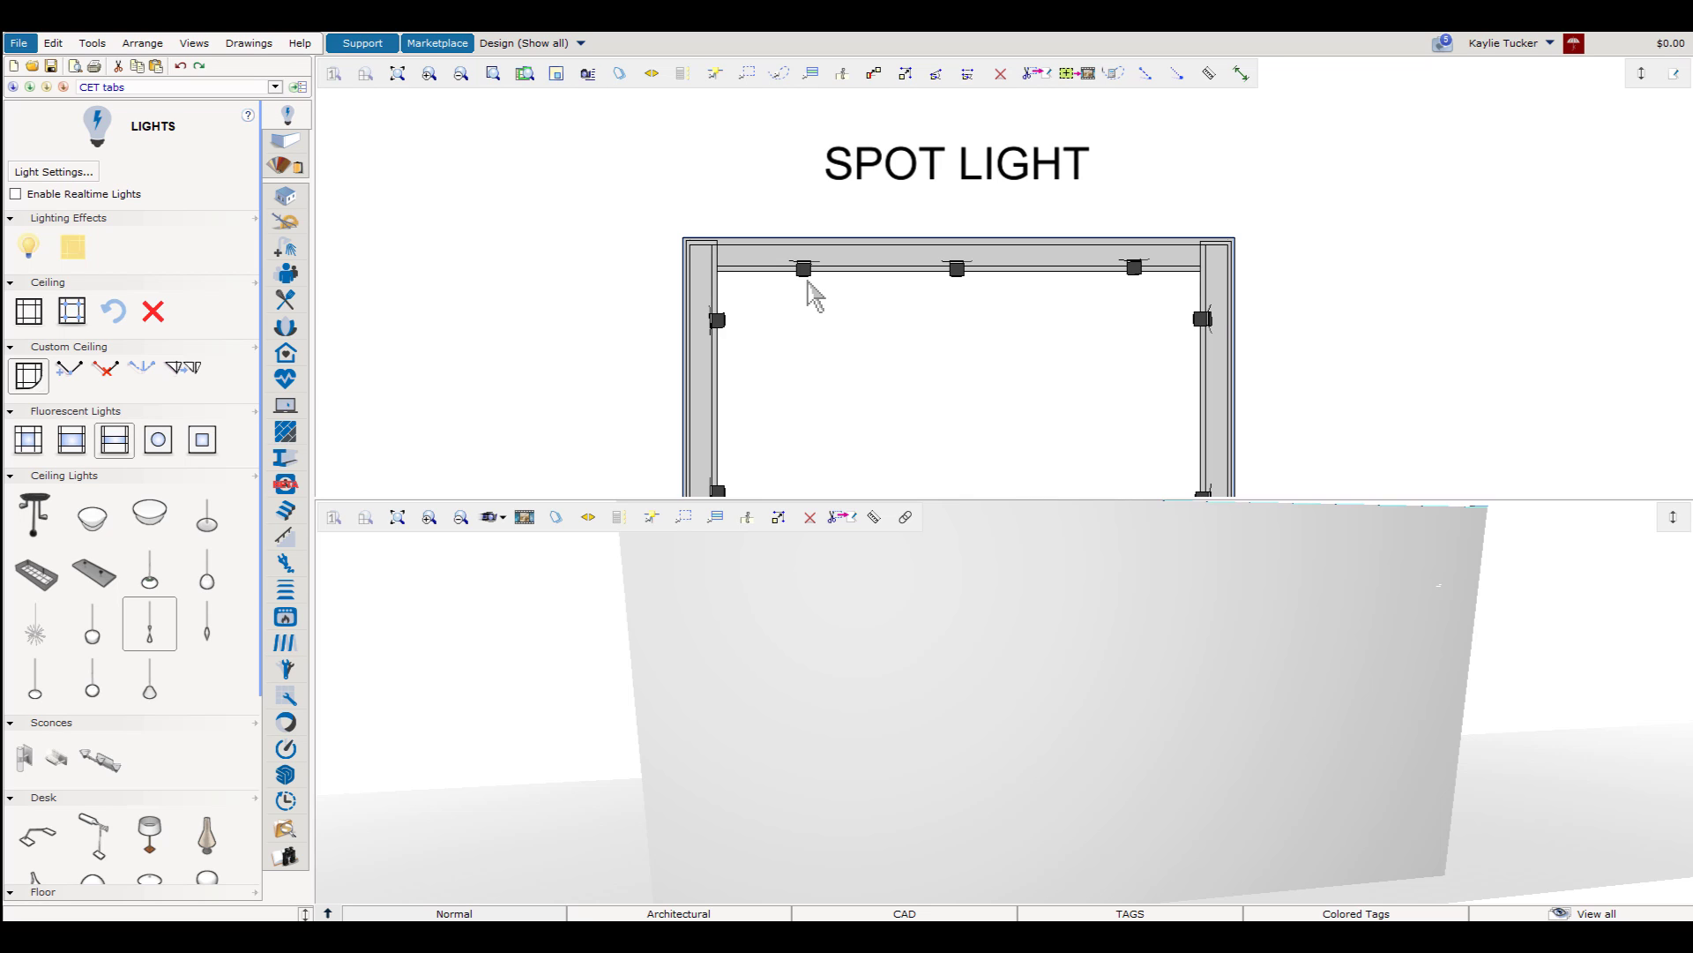
scroll(813, 295, up, 1)
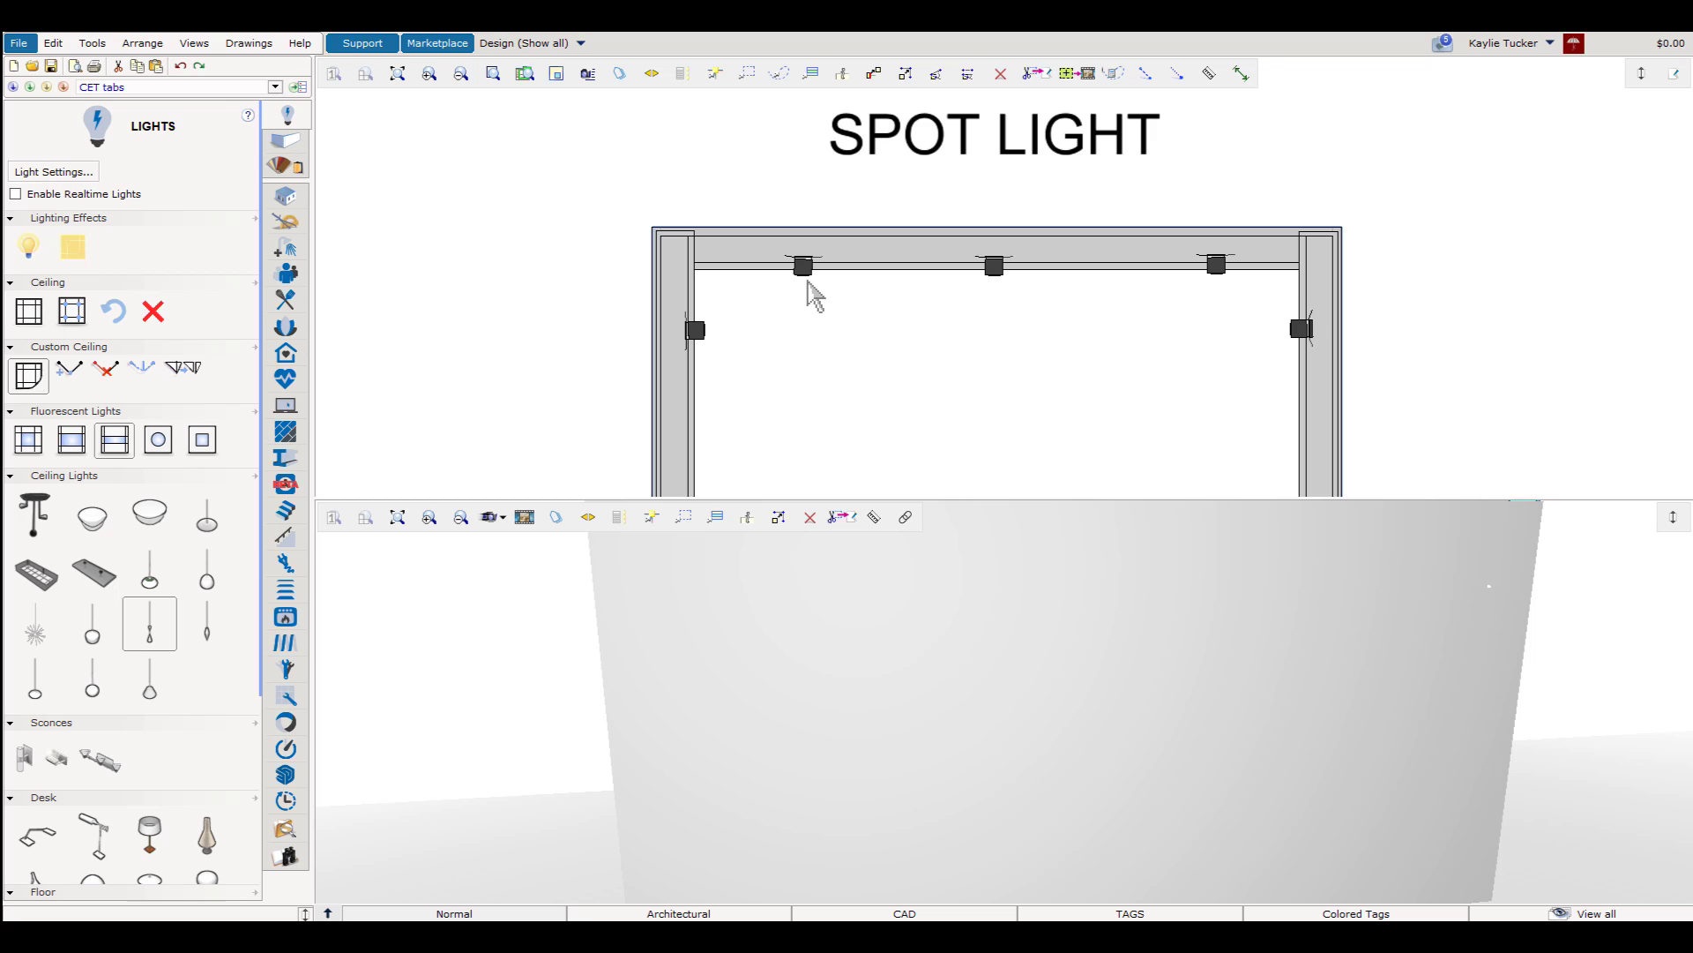
click(280, 173)
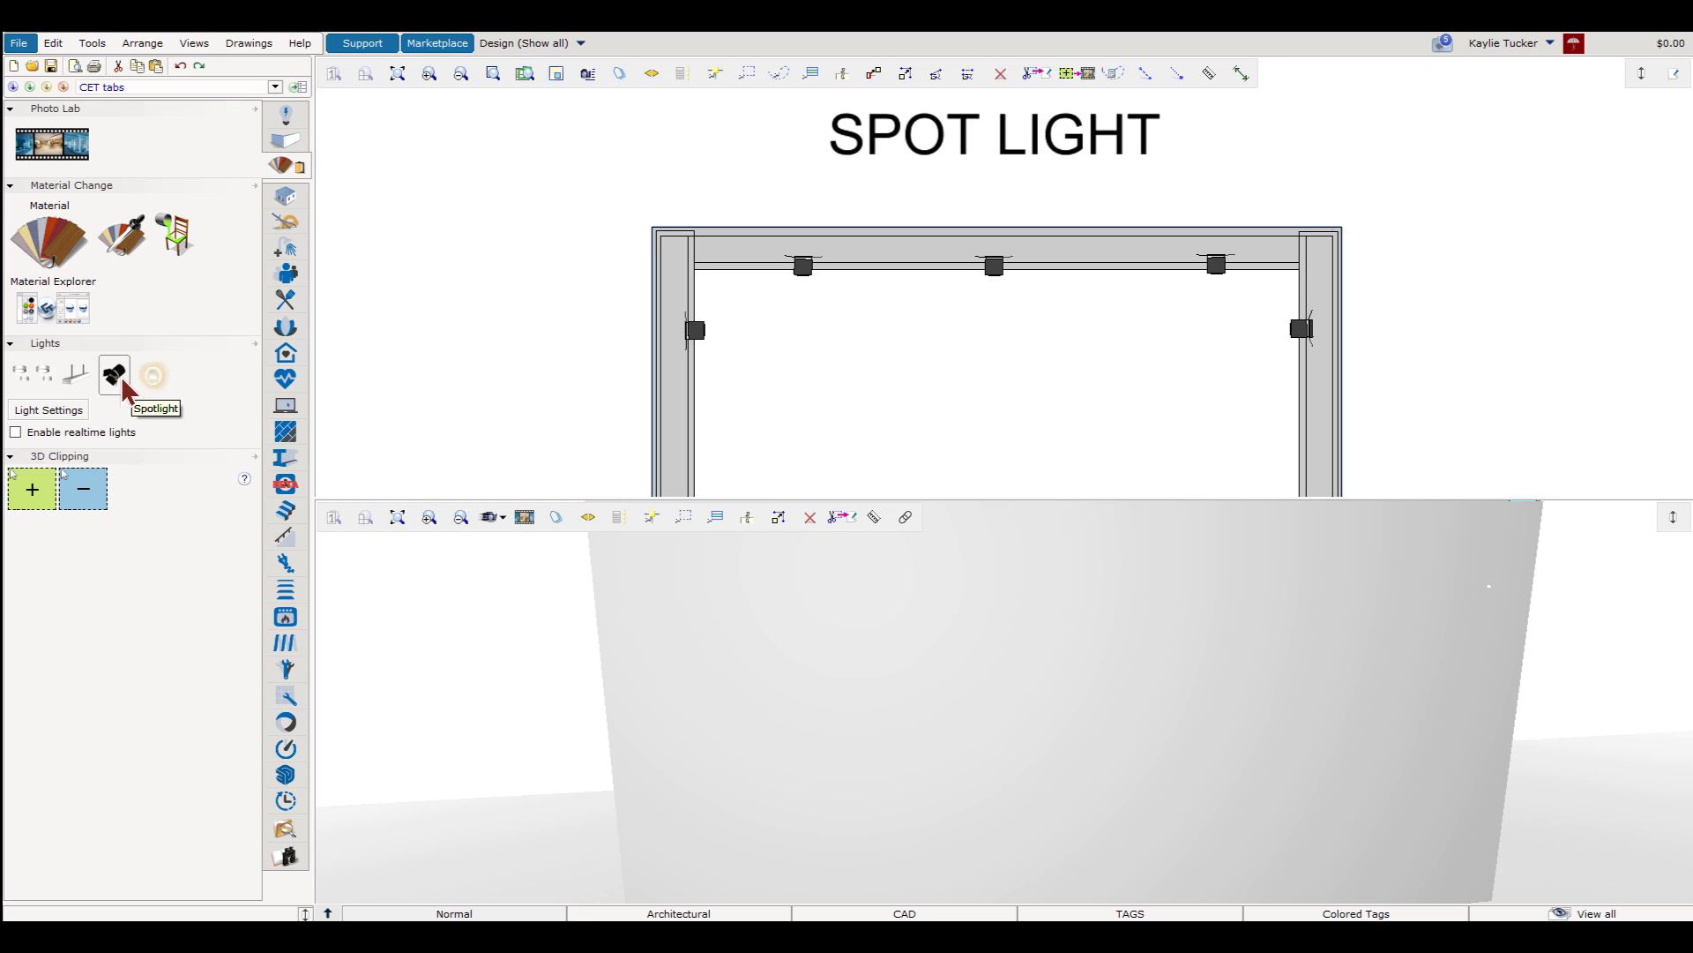
- Examine the Window Light room in plan and 3D, including its wall opening, the daylight symbols and the matching light tool
scroll(830, 371, down, 3)
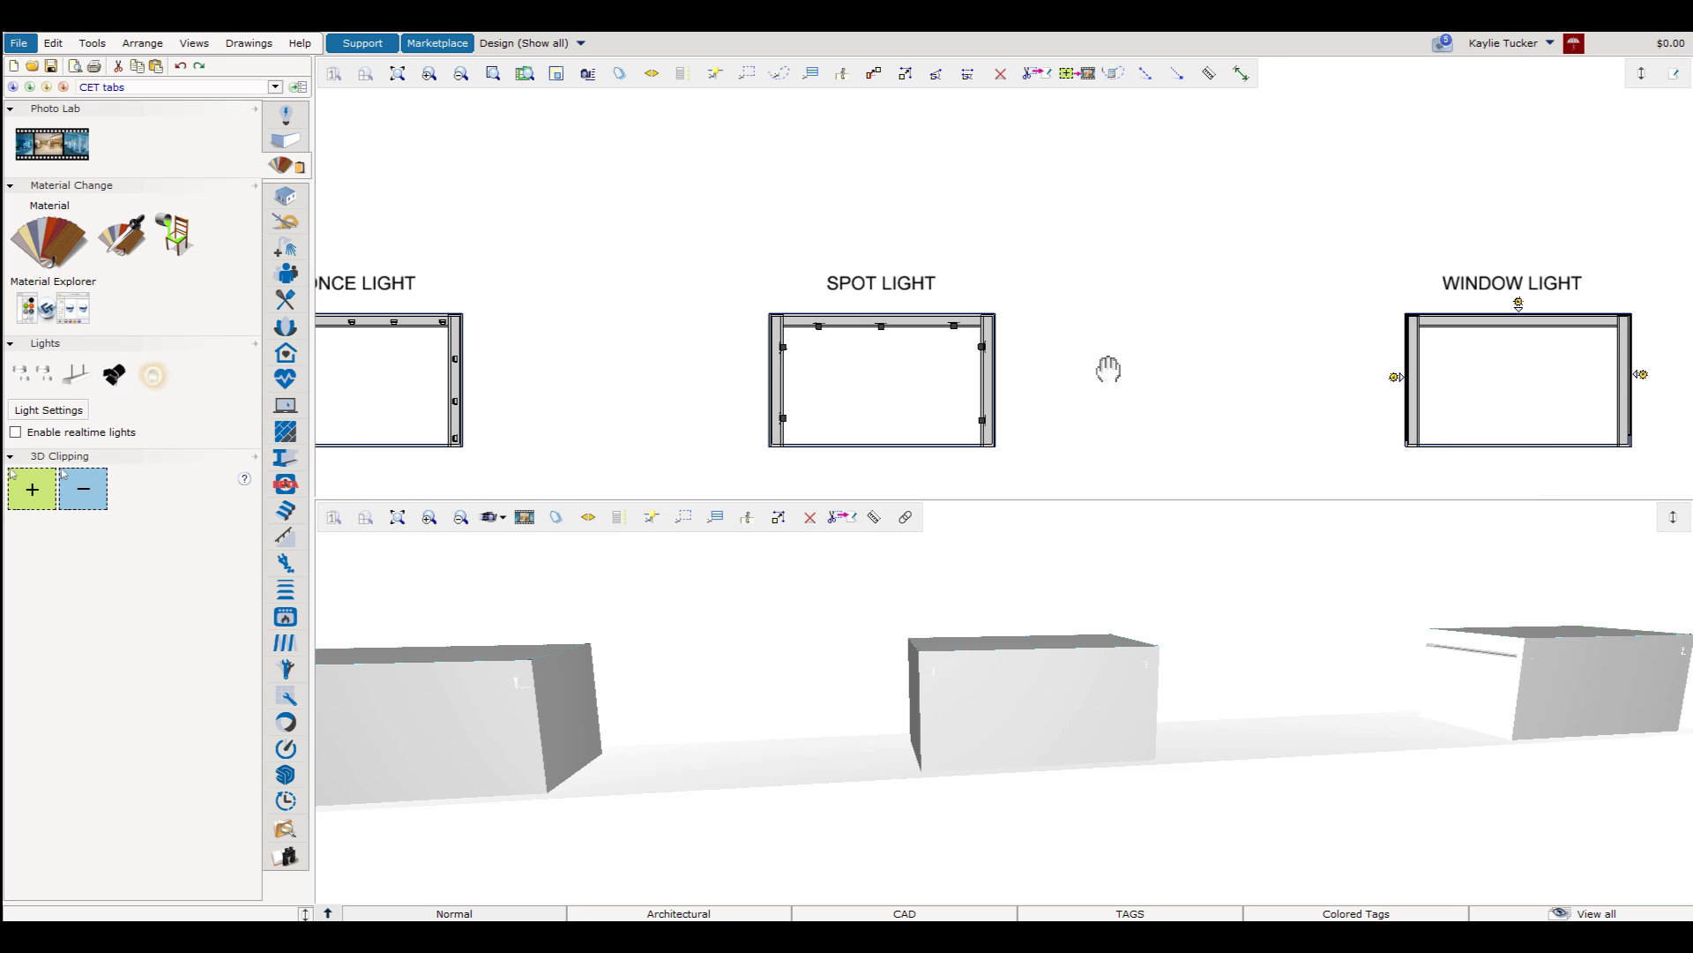
middle_drag(1107, 368, 635, 302)
scroll(927, 284, up, 3)
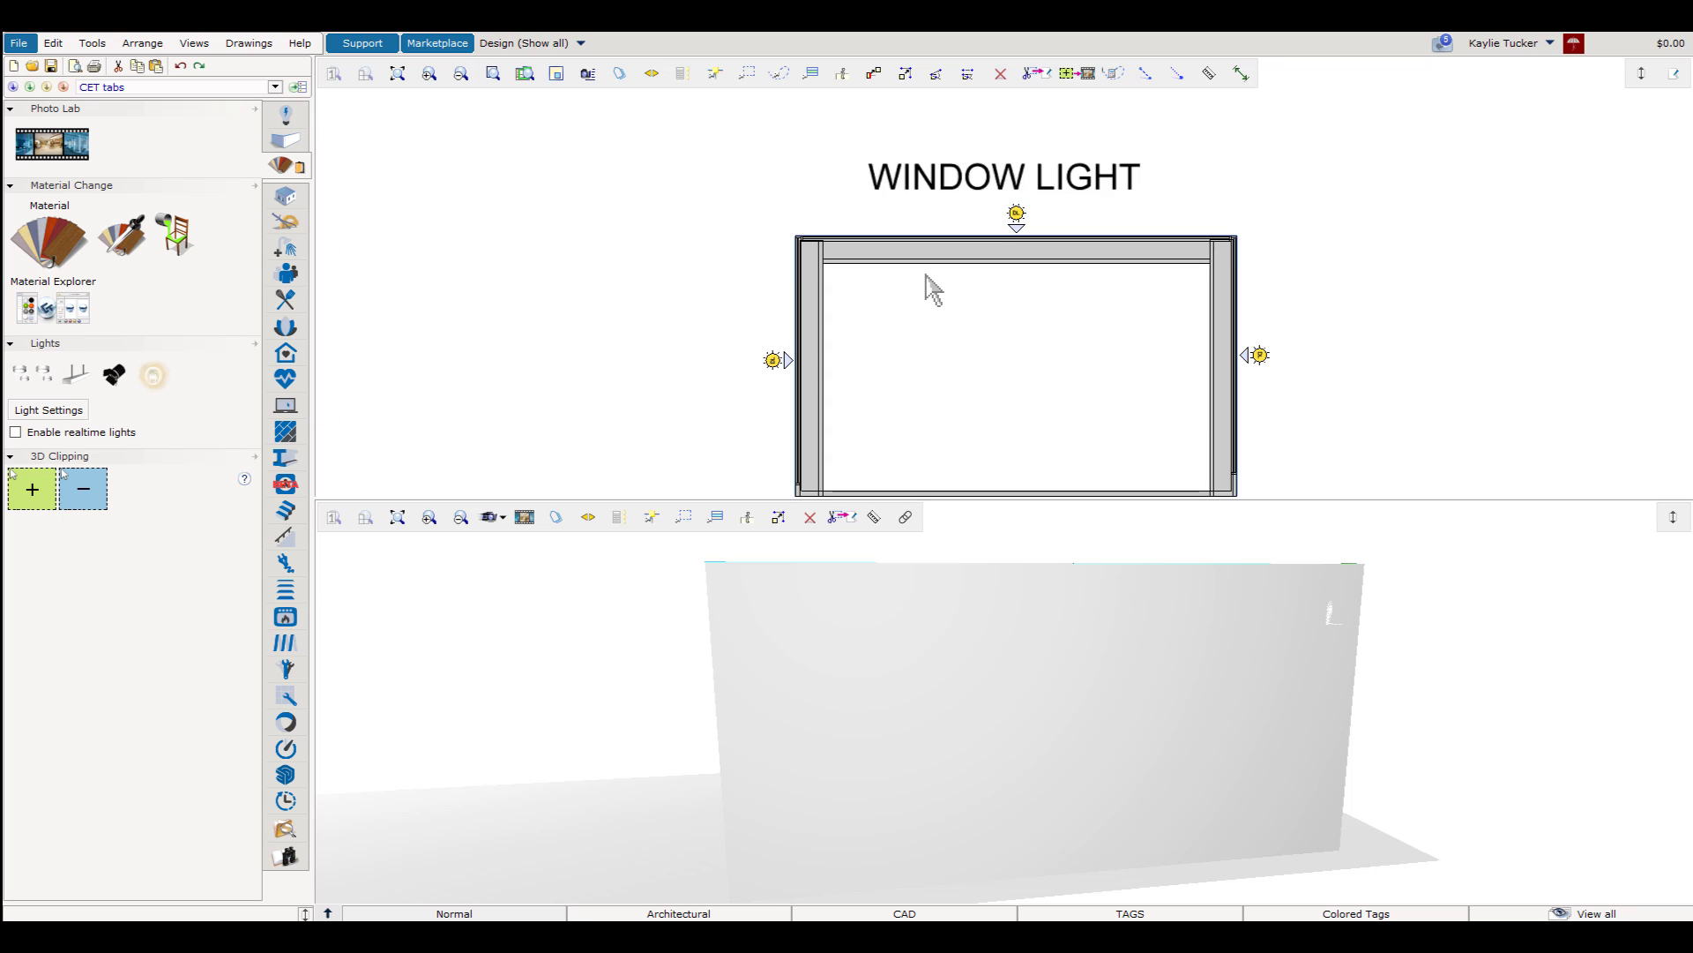
scroll(741, 605, down, 3)
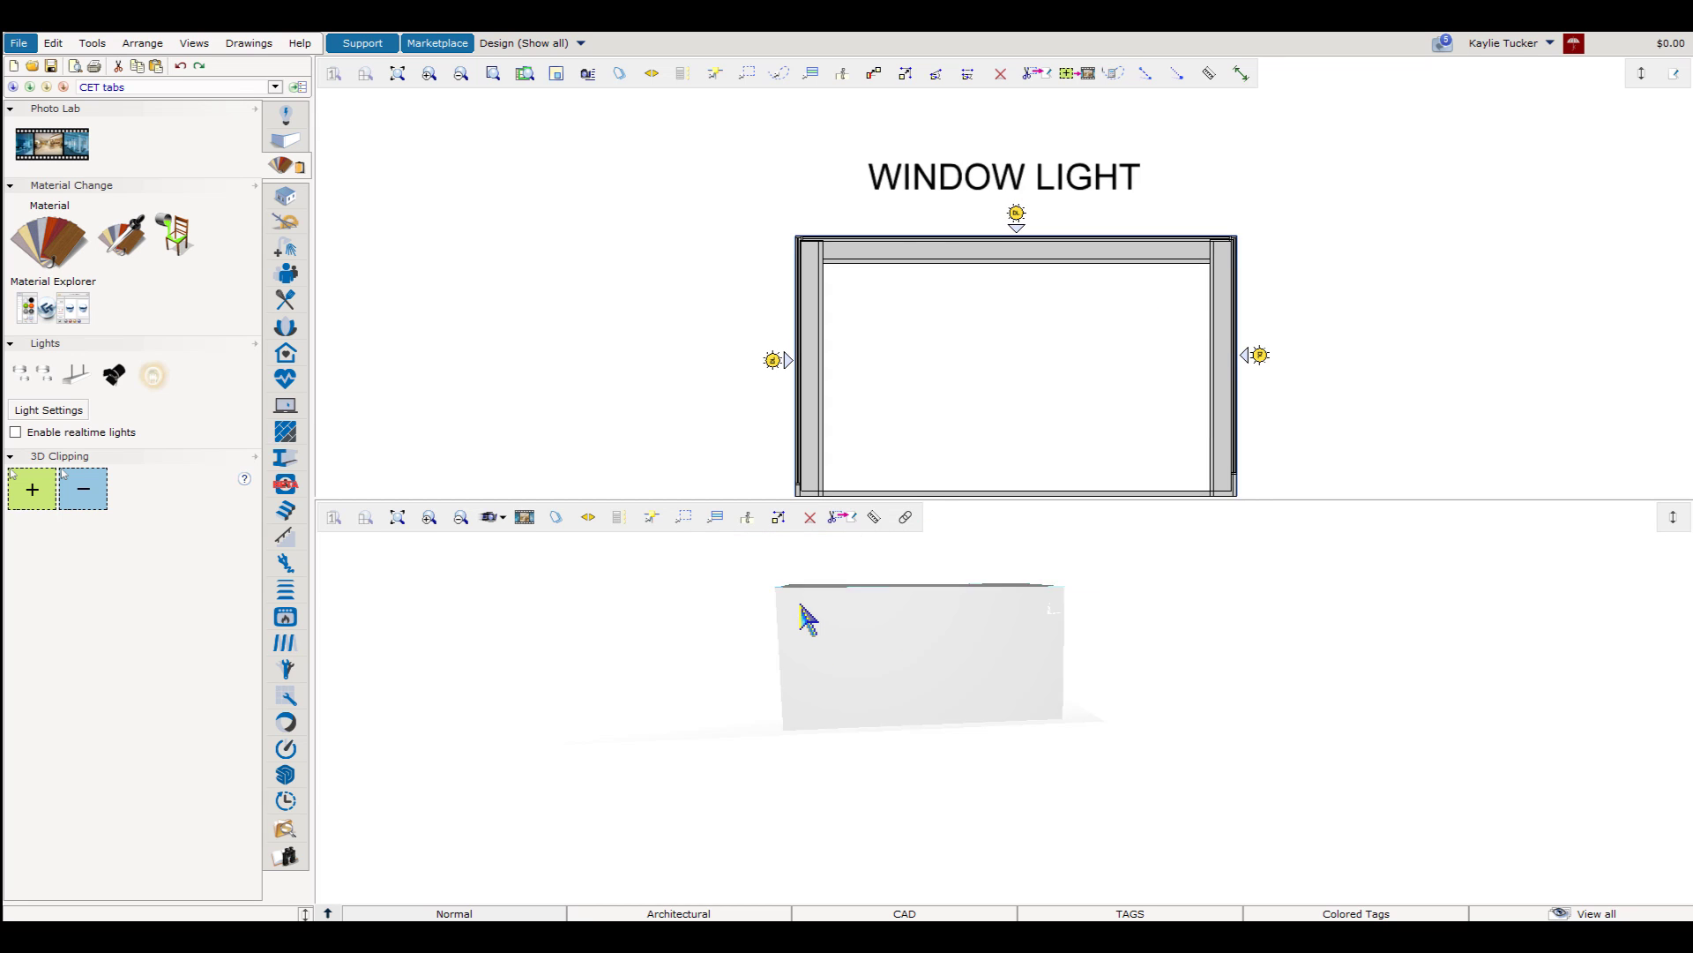
scroll(768, 640, up, 3)
middle_drag(789, 646, 869, 586)
scroll(1007, 671, up, 5)
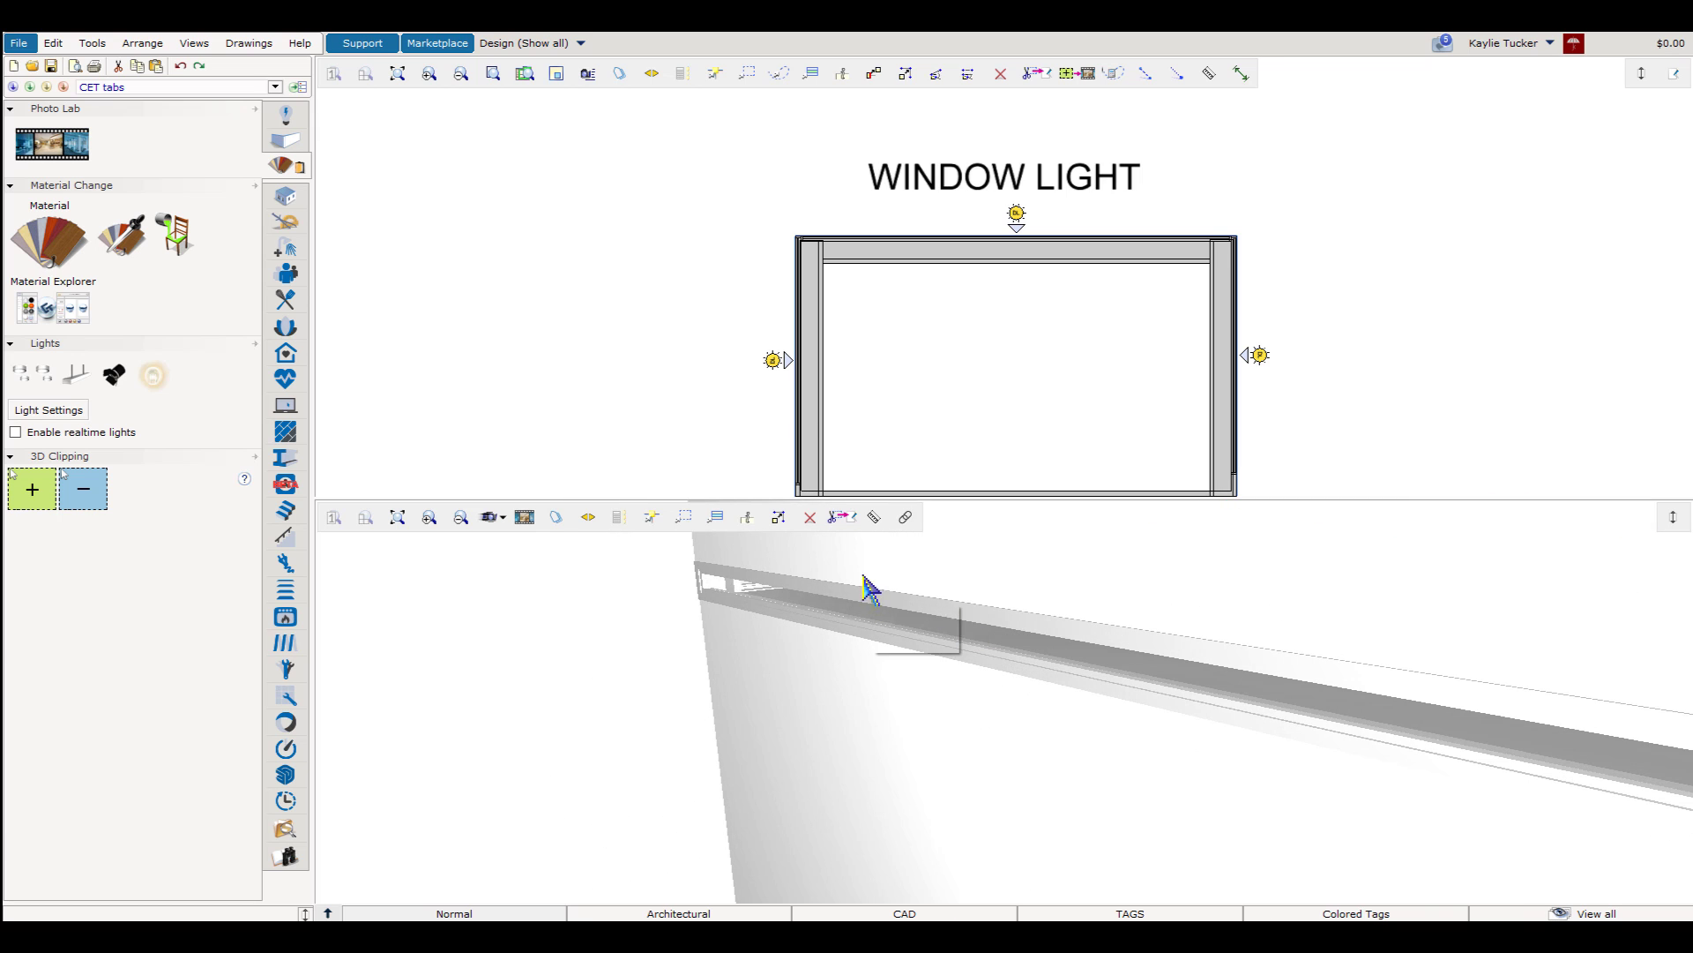
scroll(805, 378, up, 3)
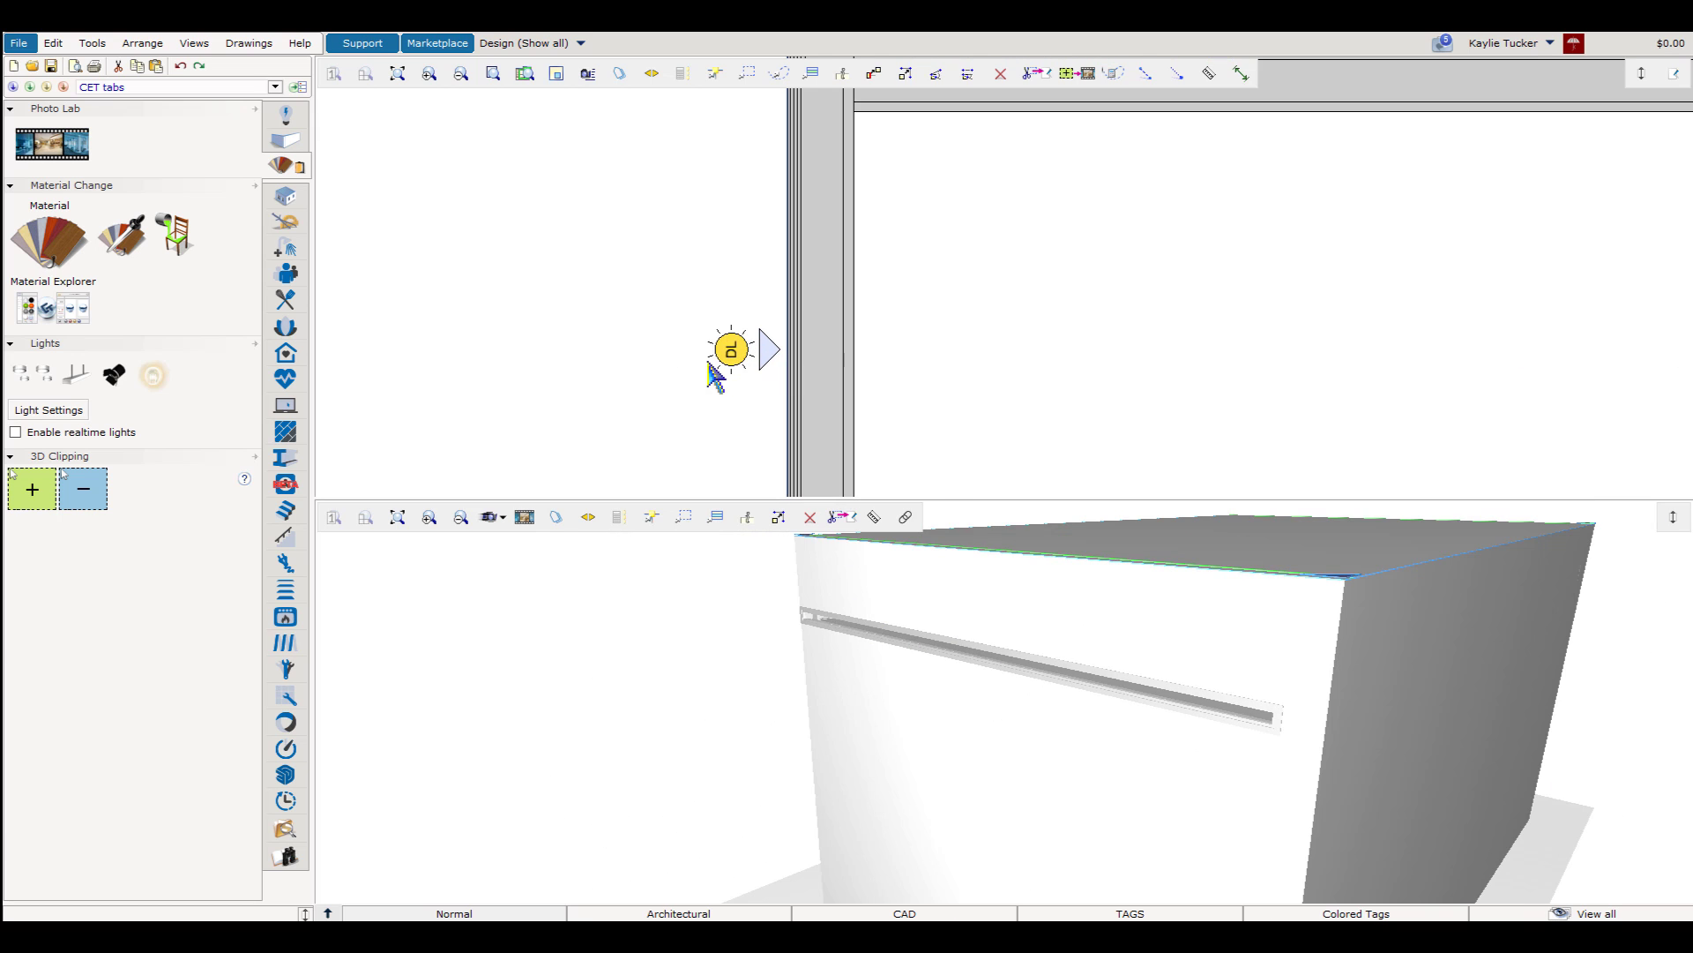
click(154, 377)
scroll(625, 374, down, 3)
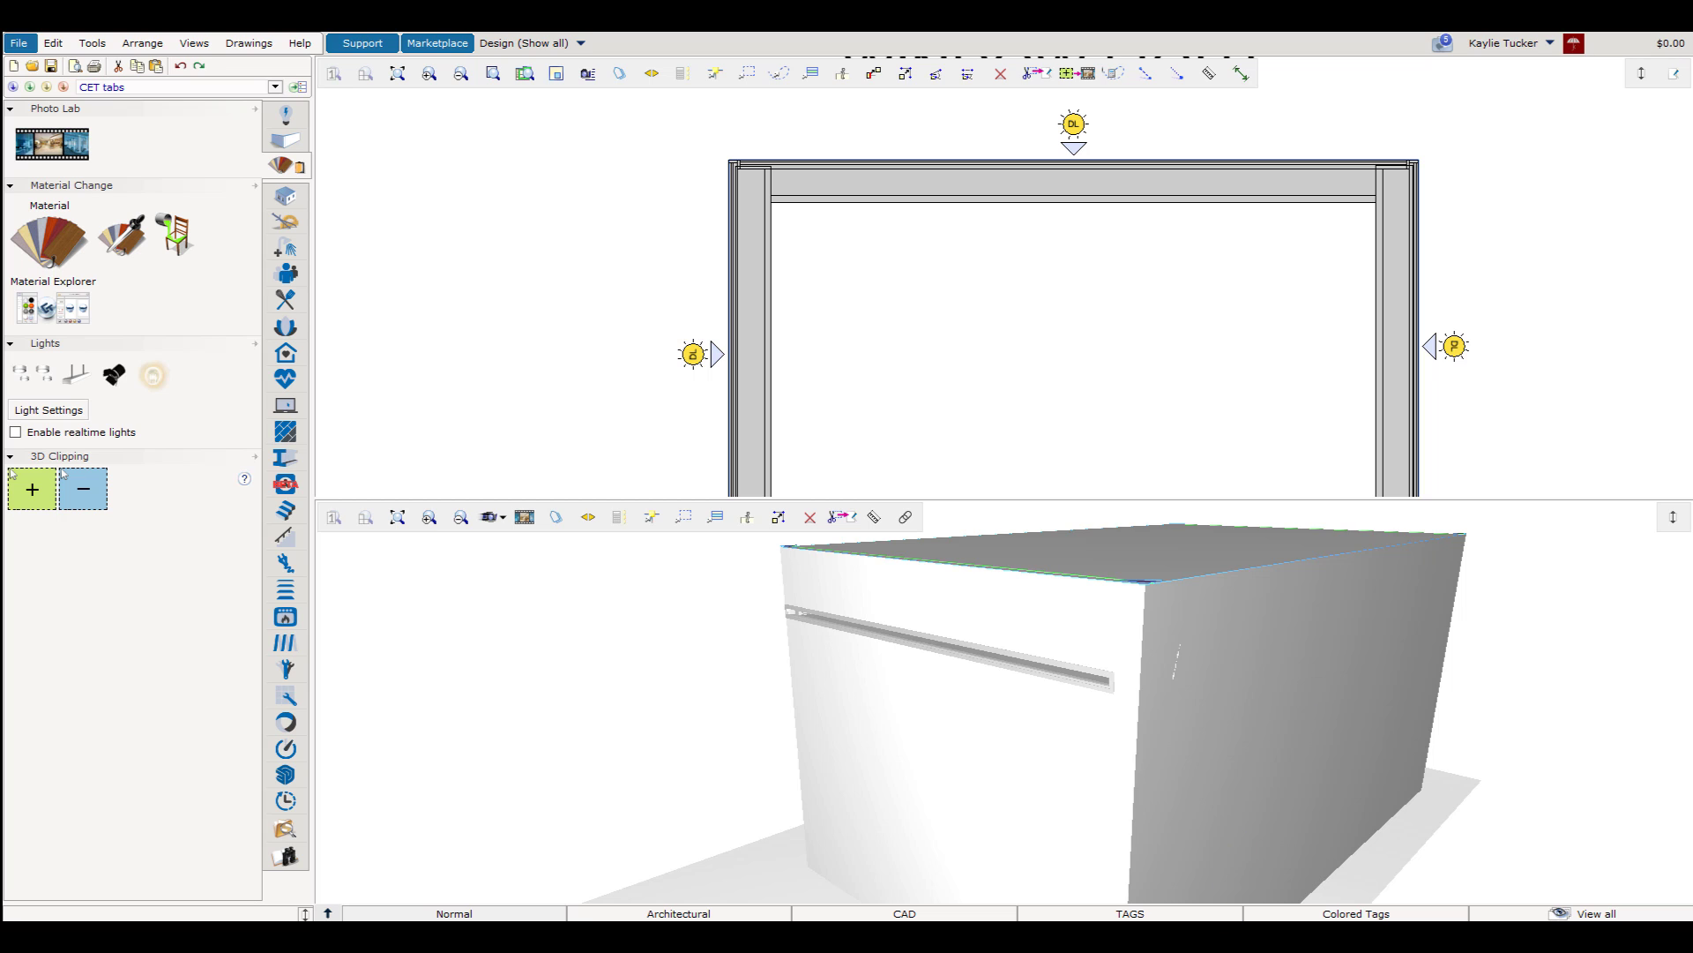
- Switch to the image viewer and compare the six rendered cove lighting images one by one
mouse_move(1216, 937)
click(1235, 869)
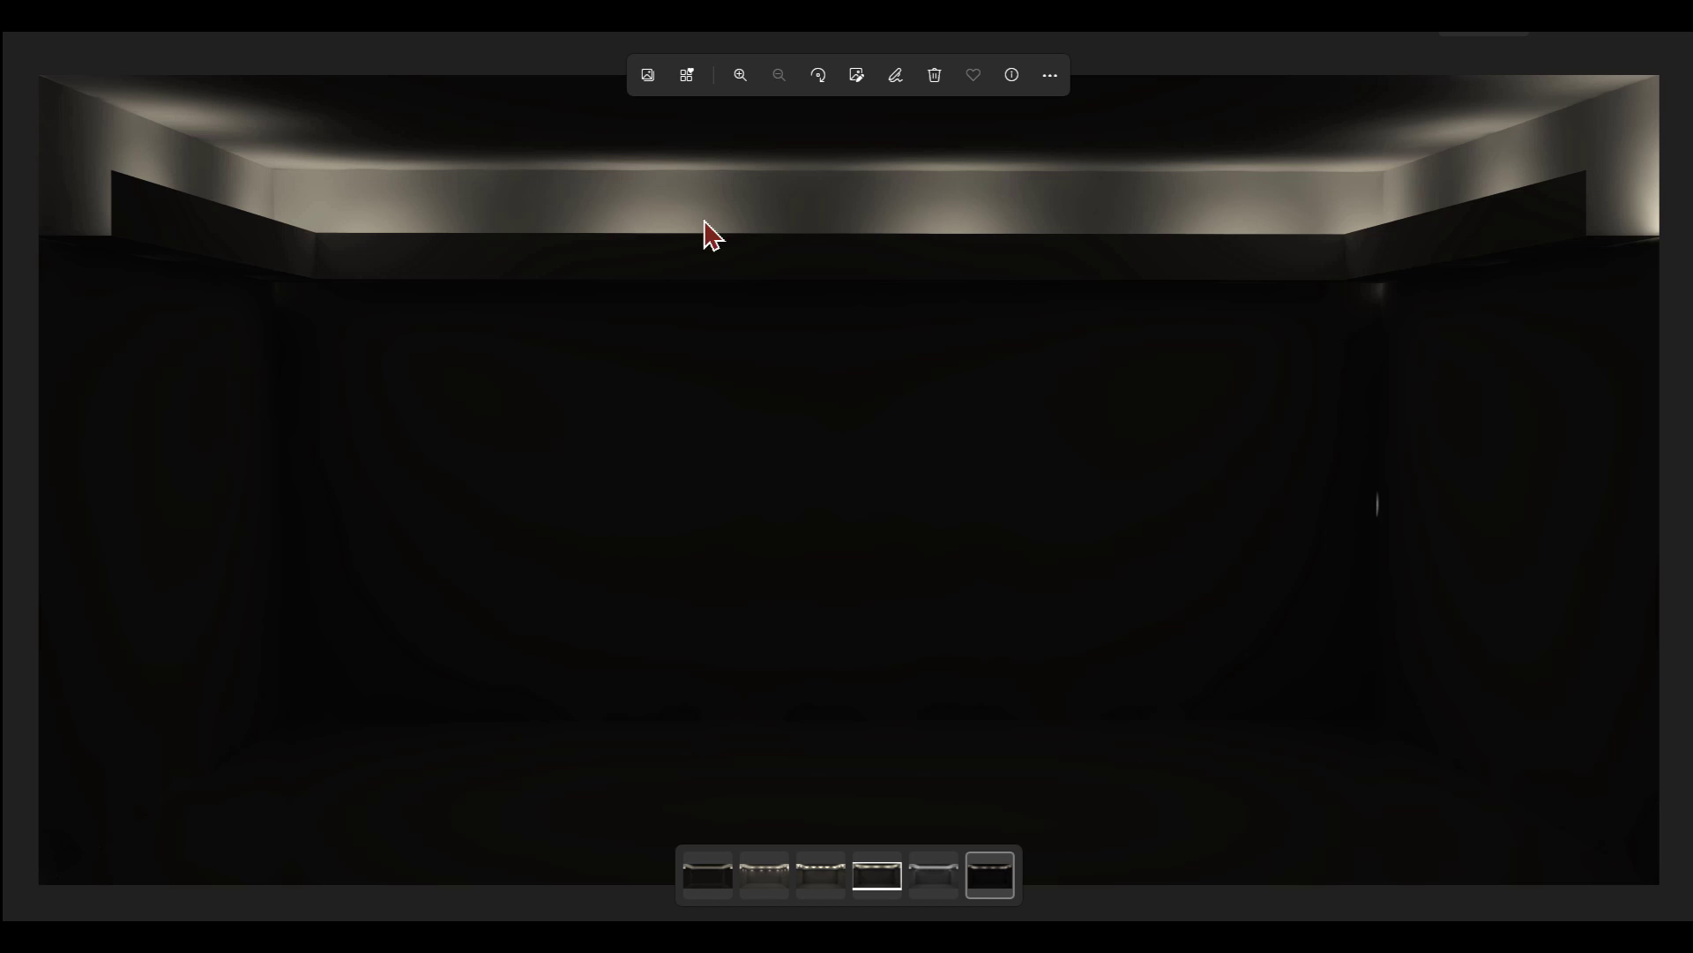
click(950, 899)
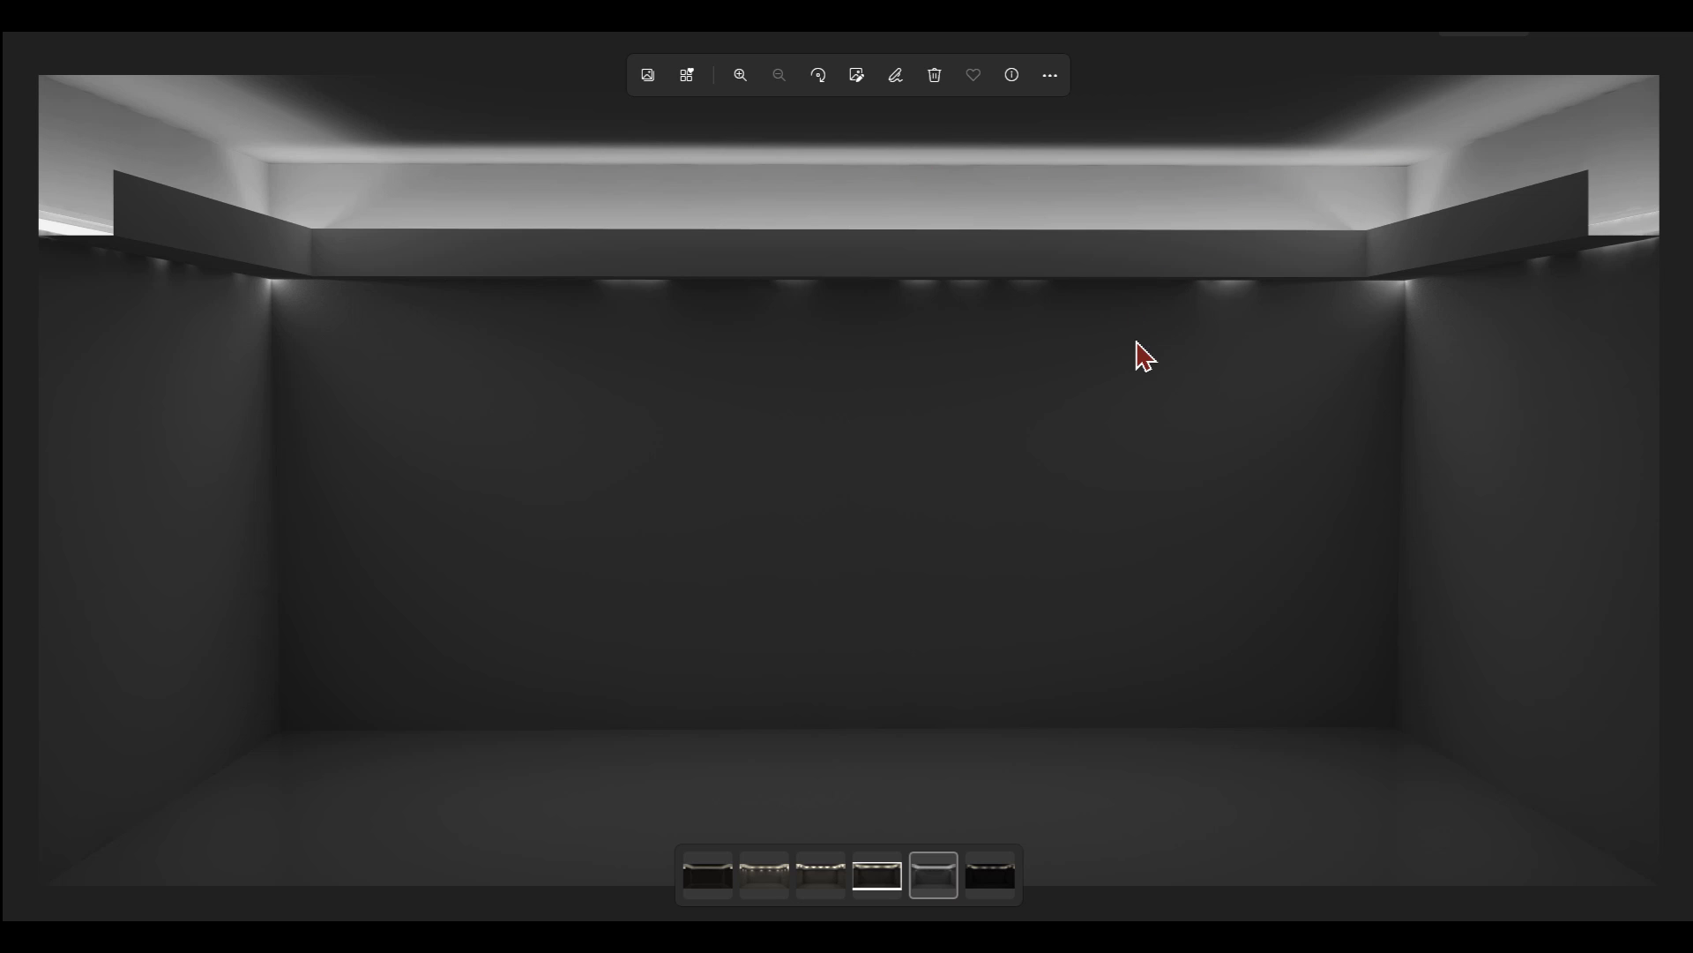
click(877, 882)
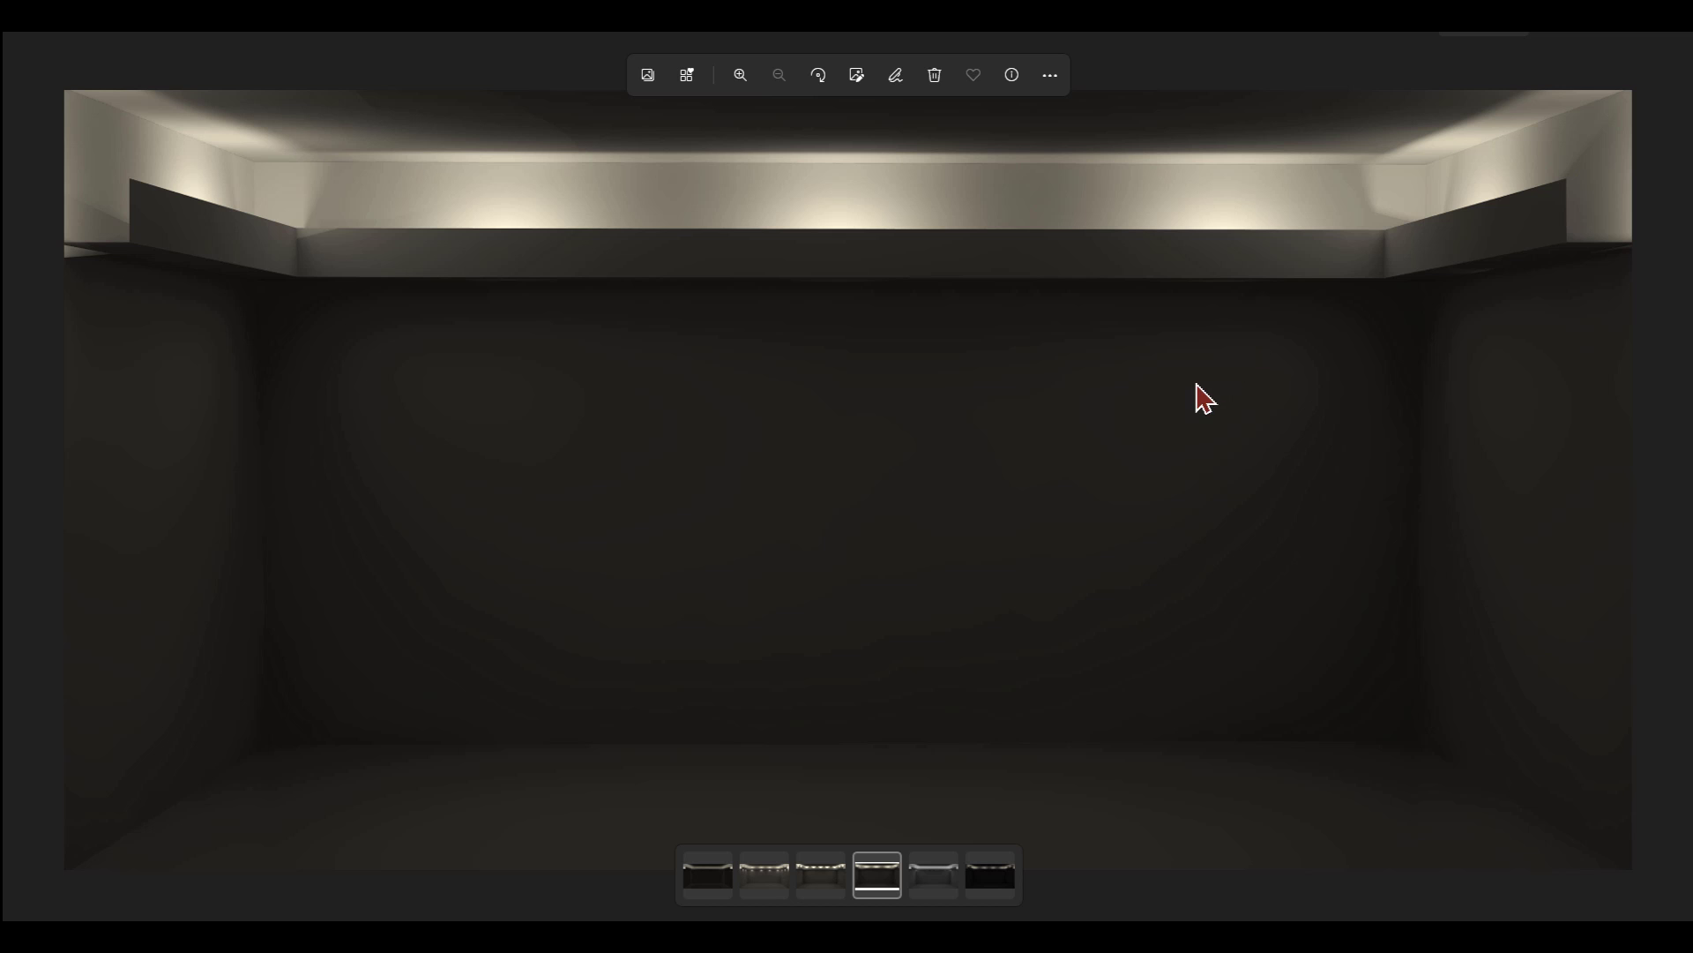
click(821, 889)
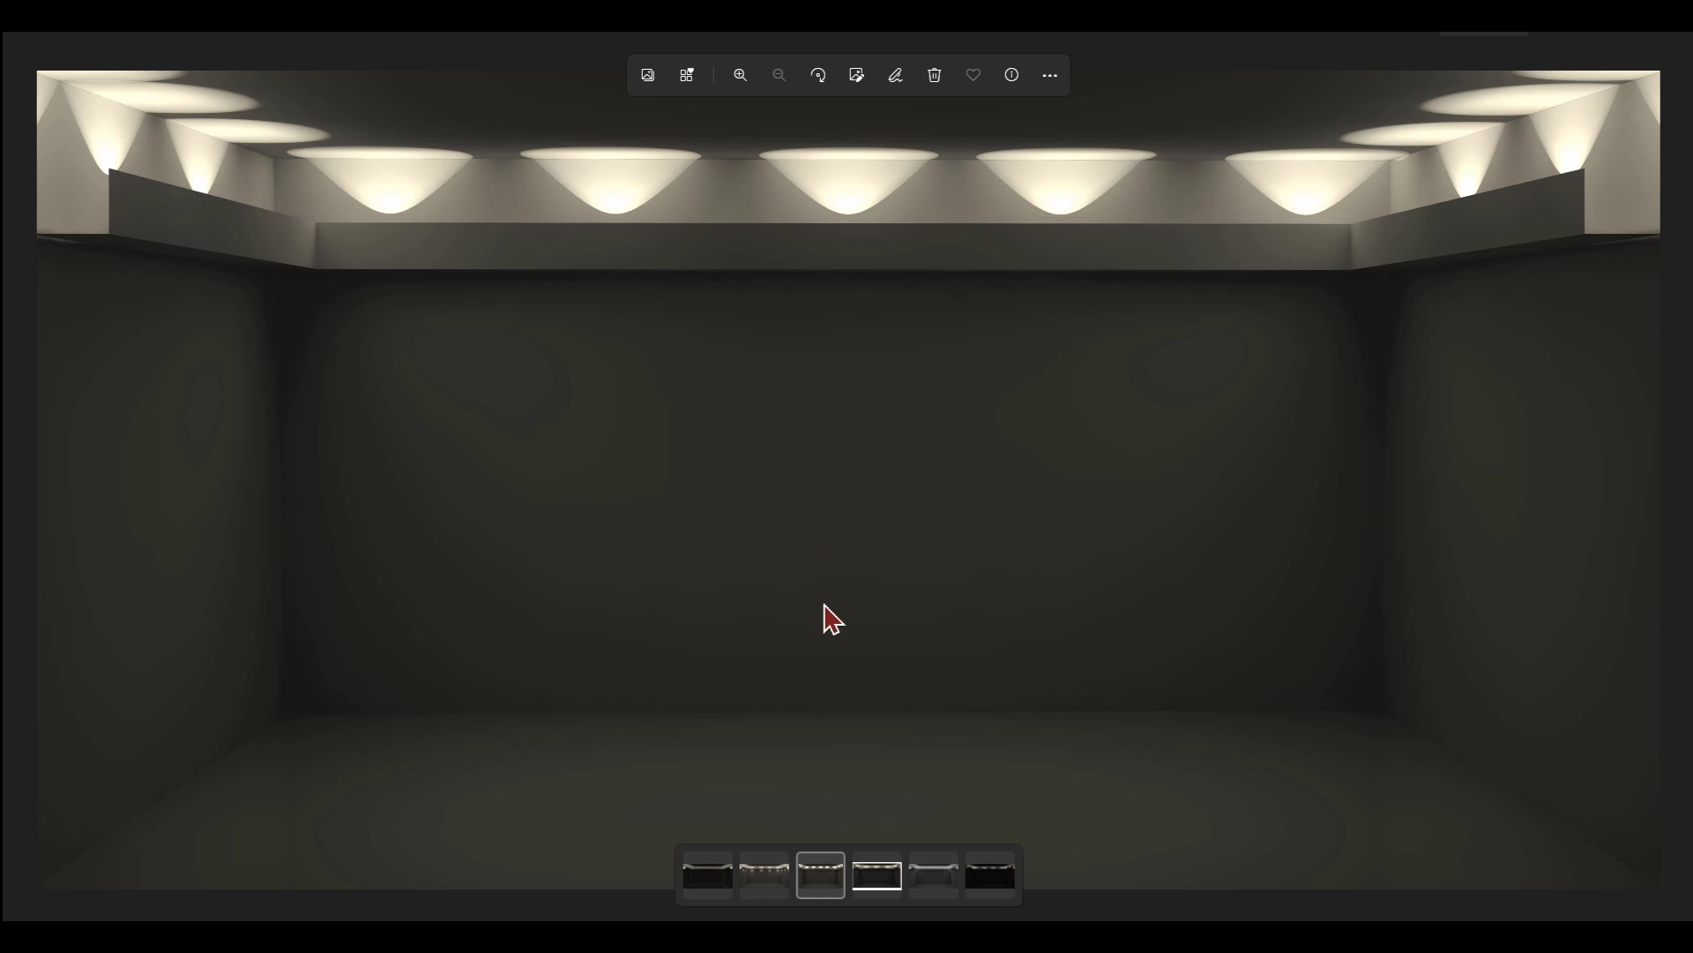
click(761, 881)
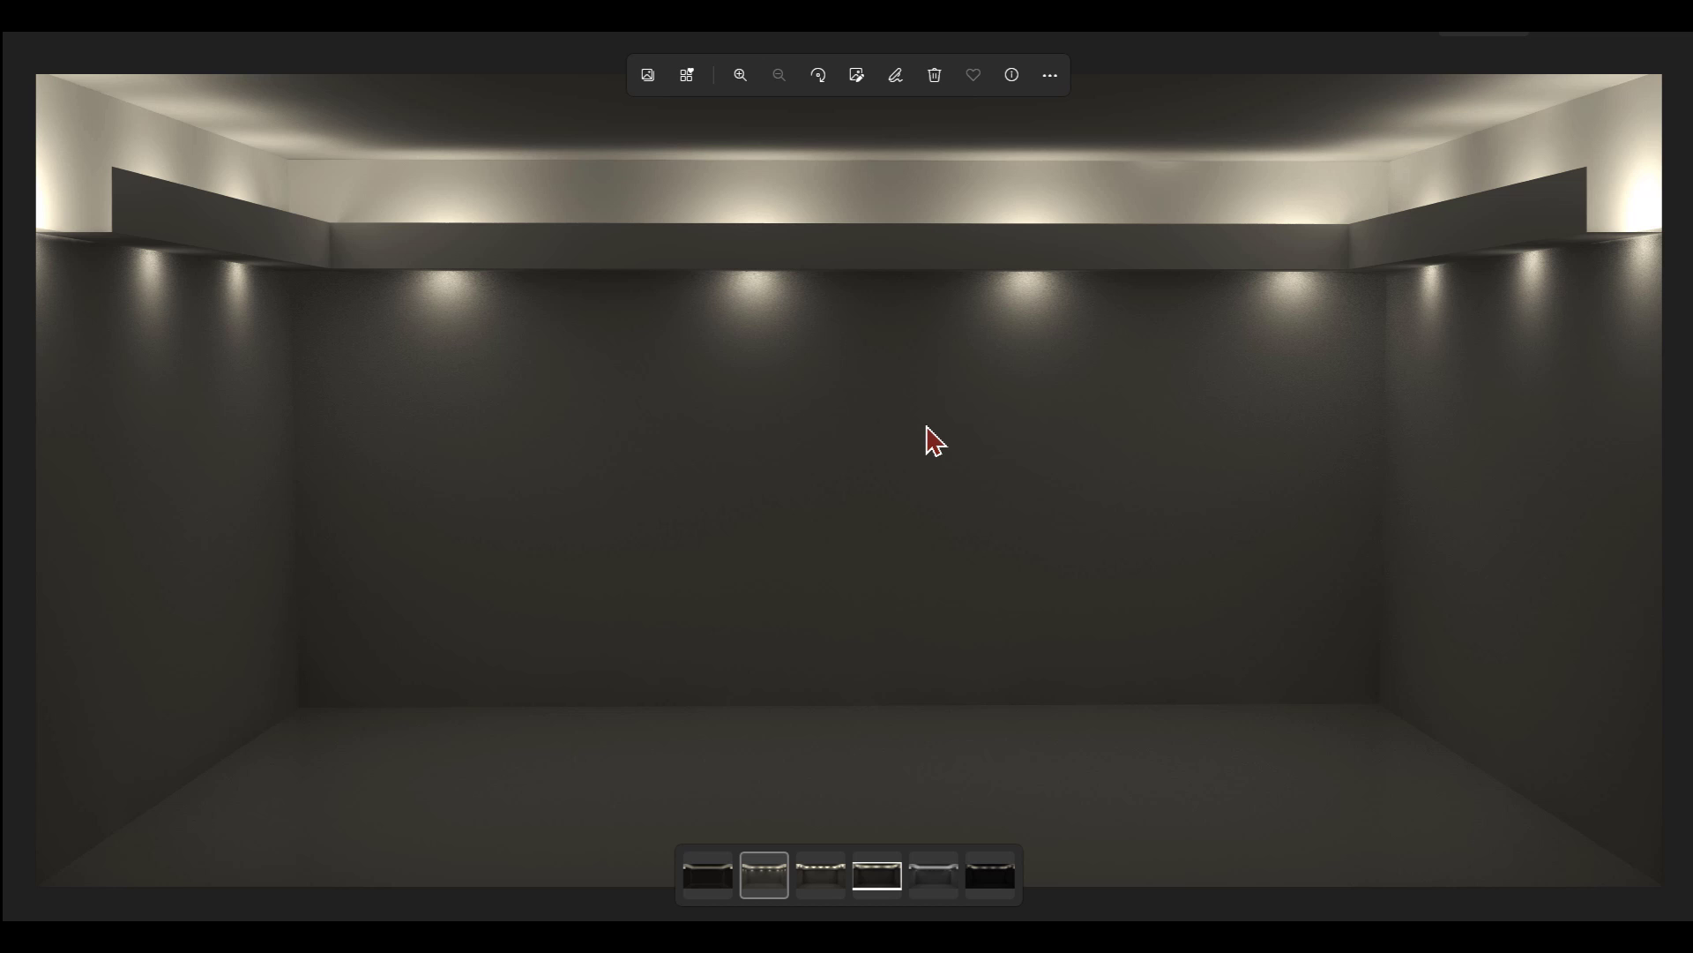
click(715, 877)
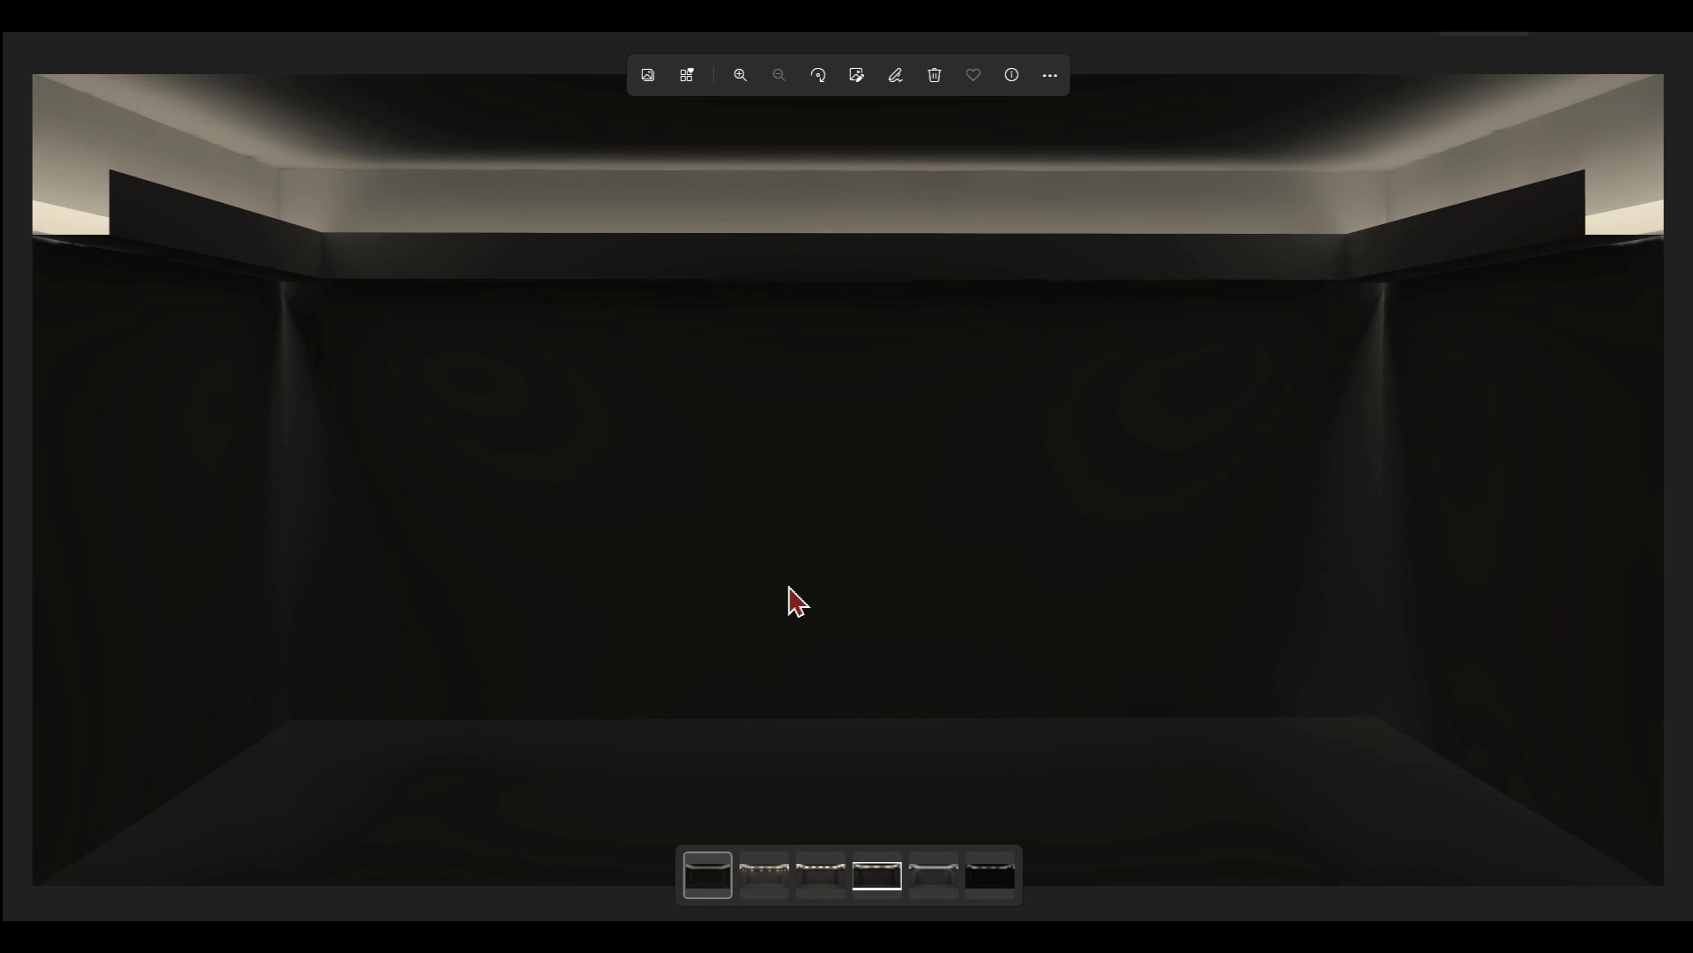